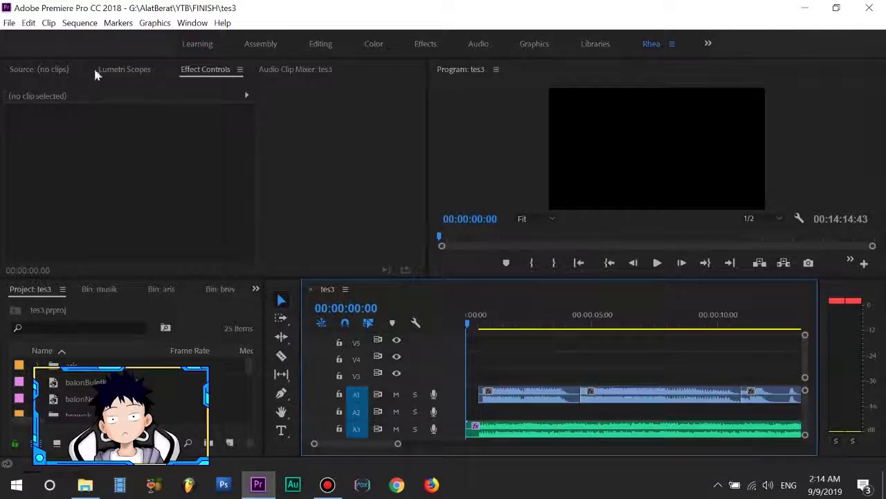
Render the sequence In to Out, dismiss the Error compiling movie message, and switch to File Explorer.
{"action": "left_click", "coordinate": [80, 23]}
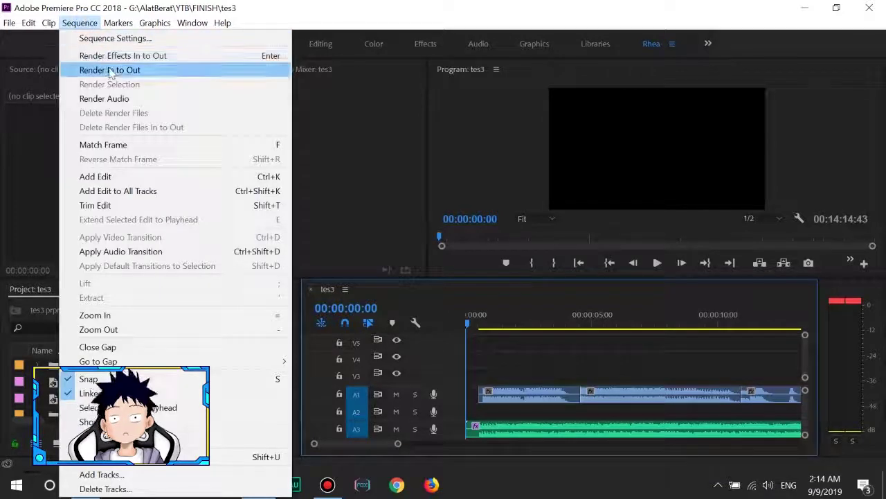
{"action": "left_click", "coordinate": [109, 70]}
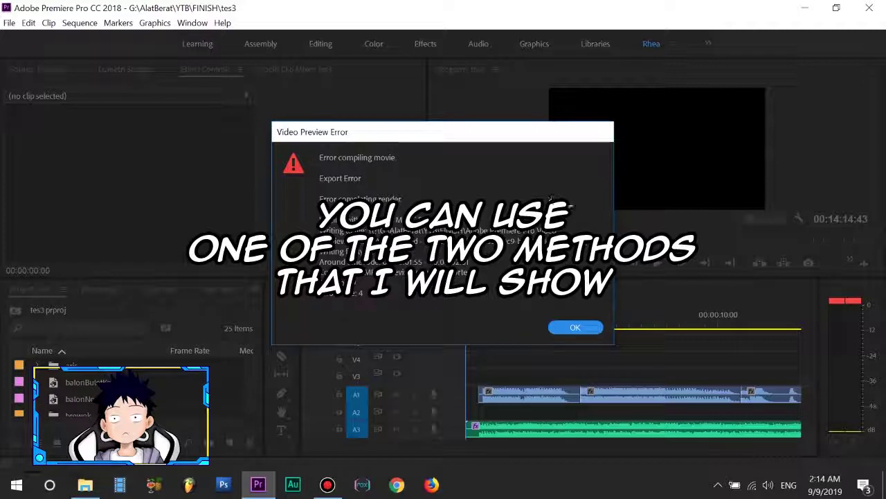
{"action": "left_click", "coordinate": [576, 328]}
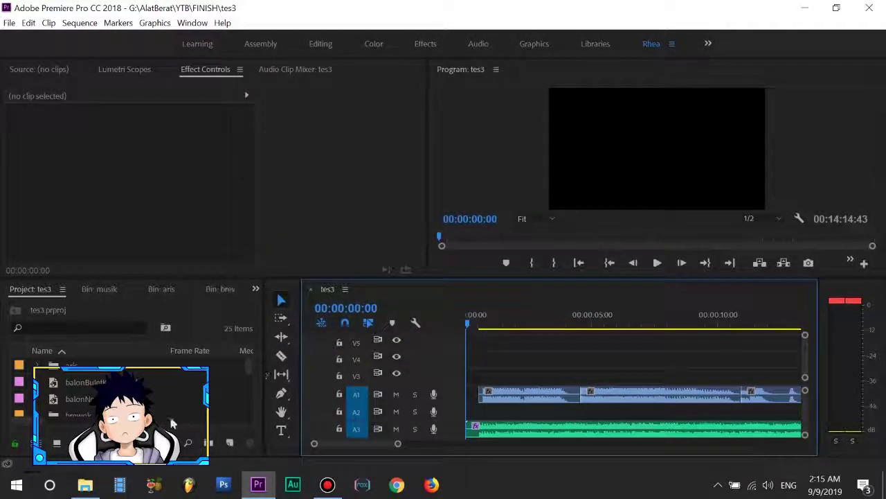
{"action": "left_click", "coordinate": [84, 485]}
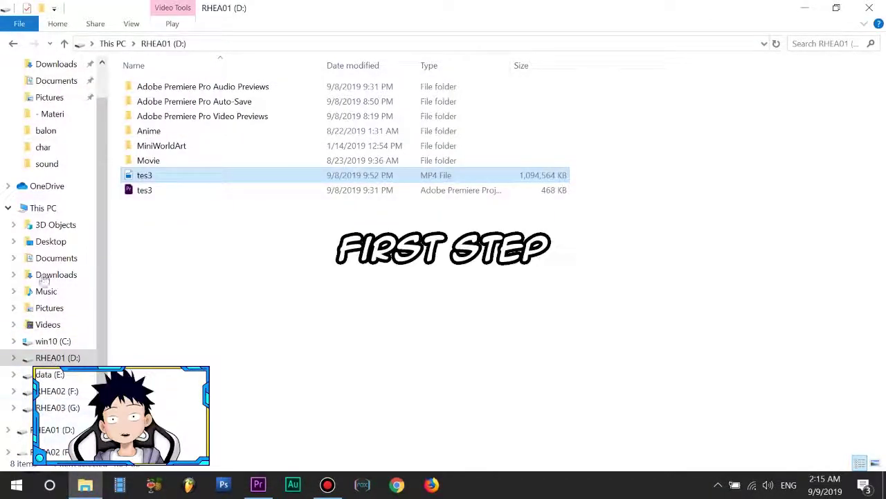
Browse to G:\AlatBerat\YTB\Materi Pic and view RHEA03 (G:) properties showing 0 bytes free.
{"action": "left_click", "coordinate": [67, 115]}
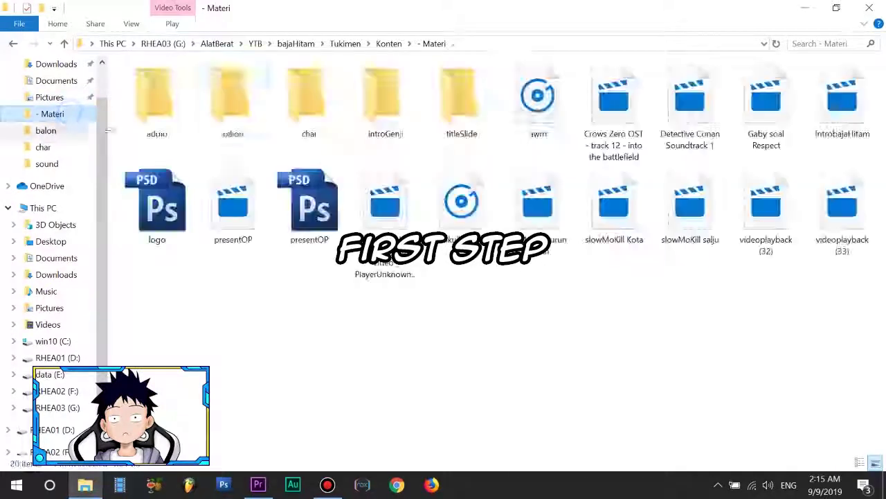
{"action": "left_click", "coordinate": [255, 44]}
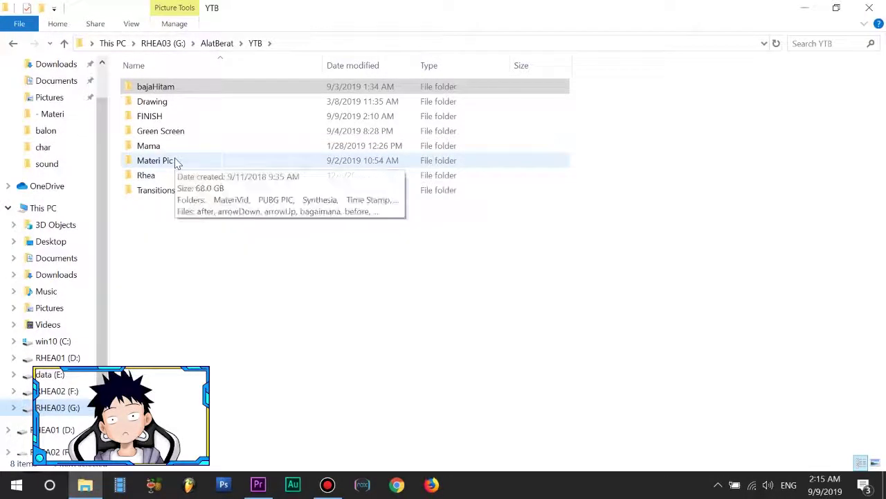
{"action": "double_click", "coordinate": [176, 162]}
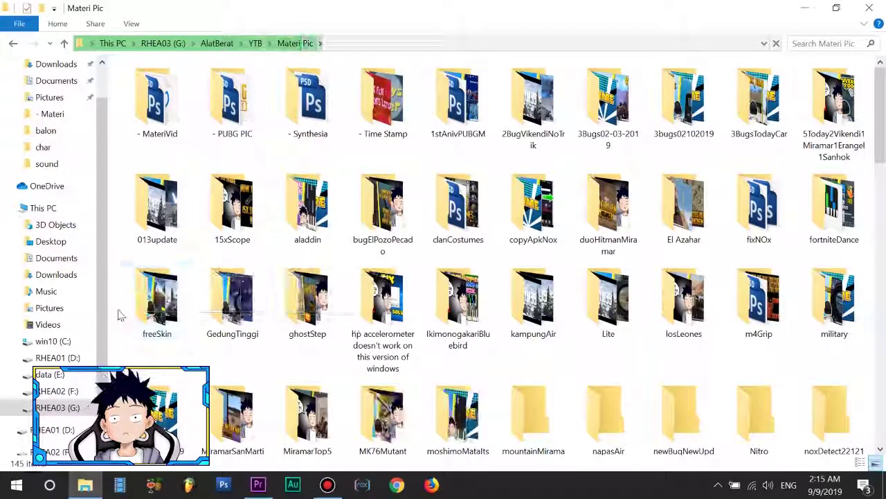
{"action": "right_click", "coordinate": [43, 390]}
{"action": "left_click", "coordinate": [69, 380]}
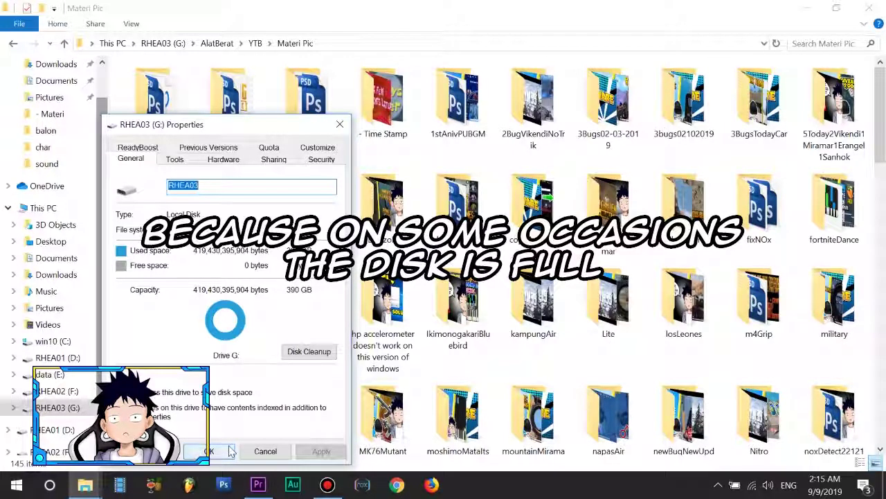
Select all the subfolders in Materi Pic and delete them.
{"action": "left_click", "coordinate": [228, 451]}
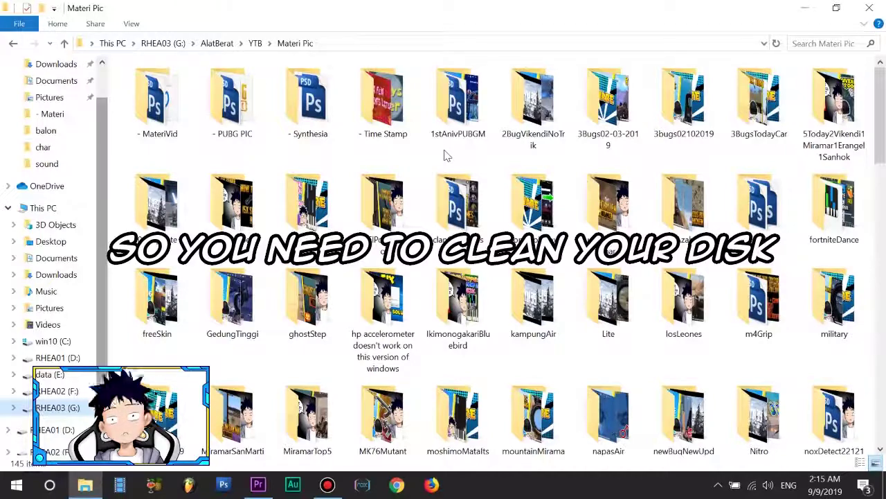
{"action": "scroll", "coordinate": [500, 254], "scroll_direction": "down", "scroll_amount": 10}
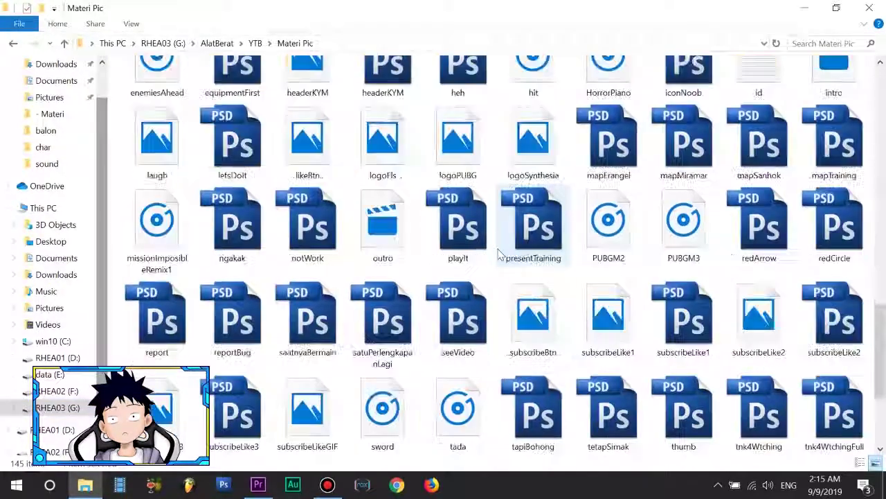
{"action": "scroll", "coordinate": [498, 253], "scroll_direction": "up", "scroll_amount": 3}
{"action": "scroll", "coordinate": [500, 254], "scroll_direction": "up", "scroll_amount": 5}
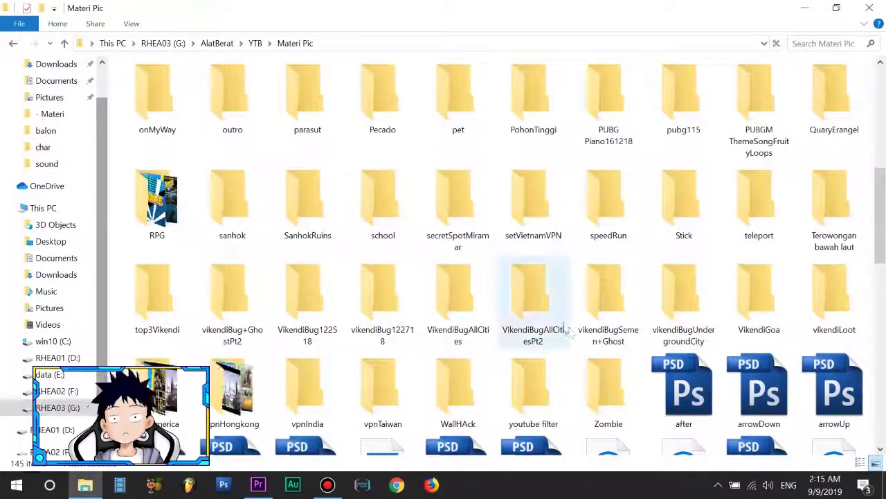
{"action": "key", "text": "ctrl+a"}
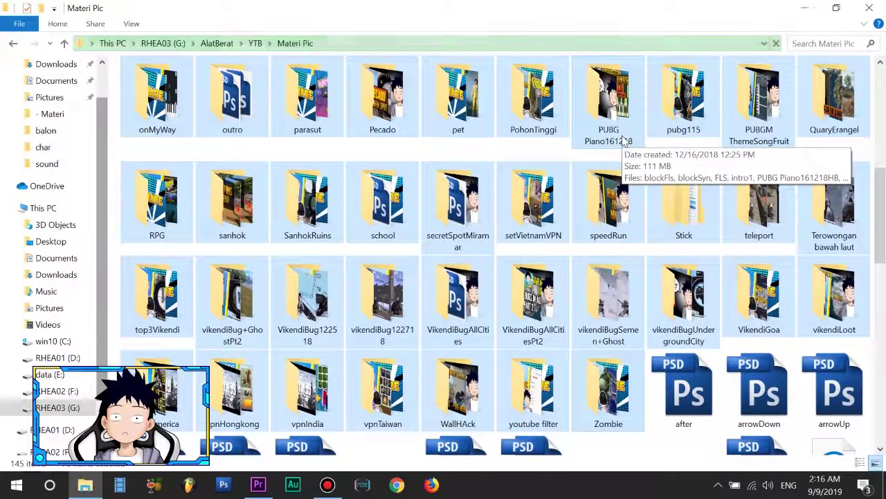
{"action": "right_click", "coordinate": [623, 140]}
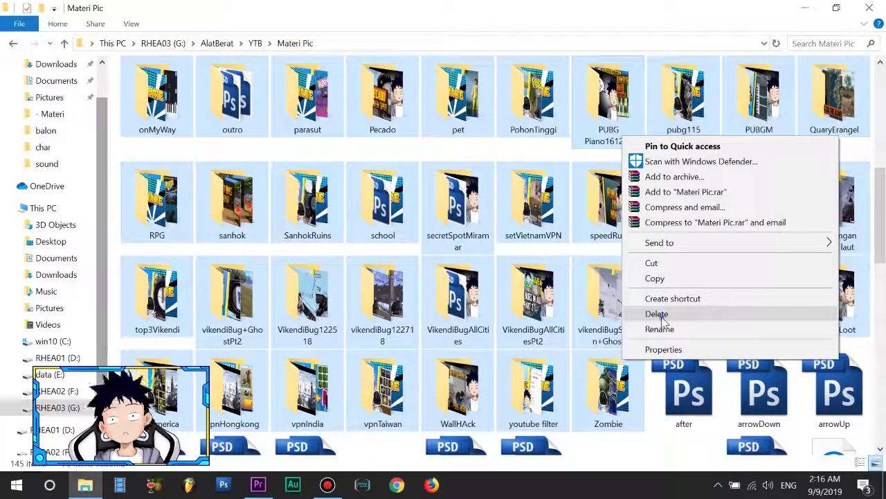
{"action": "left_click", "coordinate": [657, 314]}
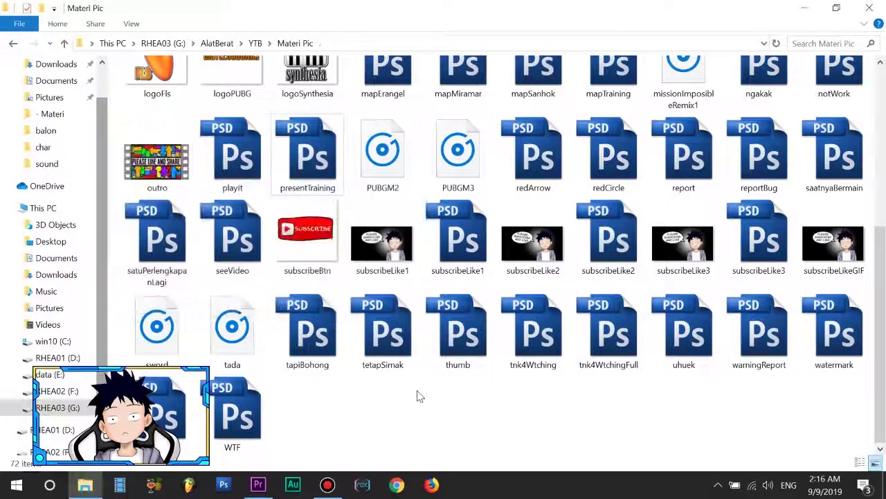
Confirm in RHEA03 (G:) properties that the drive now has 67.1 GB free.
{"action": "scroll", "coordinate": [418, 396], "scroll_direction": "up", "scroll_amount": 4}
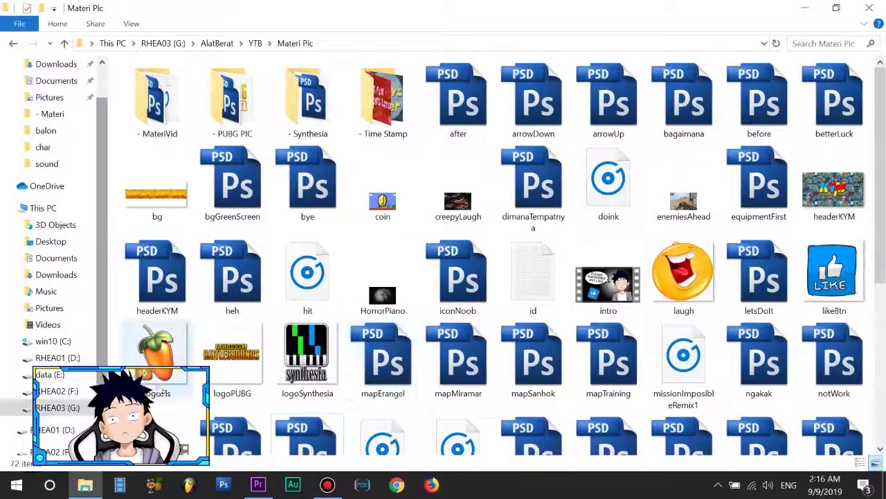
{"action": "right_click", "coordinate": [59, 407]}
{"action": "left_click", "coordinate": [80, 384]}
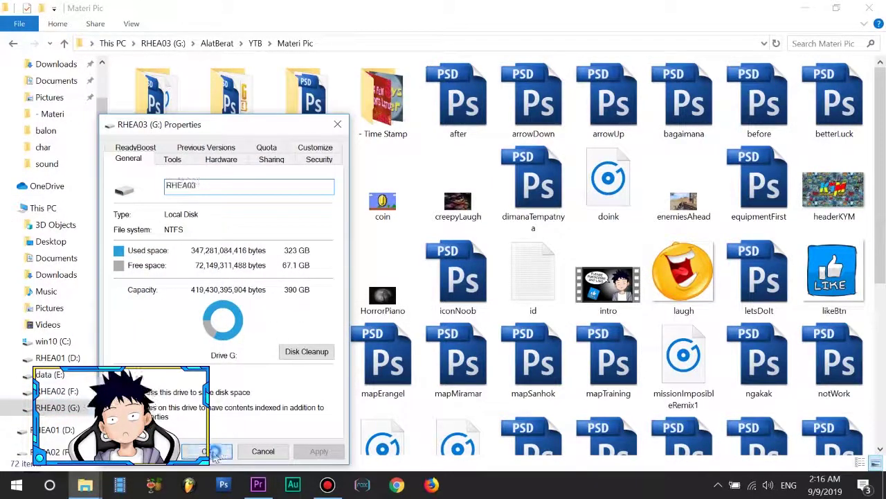
{"action": "left_click", "coordinate": [211, 451]}
Return to Premiere Pro and render the tes3 sequence previews again.
{"action": "left_click", "coordinate": [258, 484]}
{"action": "left_click", "coordinate": [80, 22]}
{"action": "left_click", "coordinate": [202, 72]}
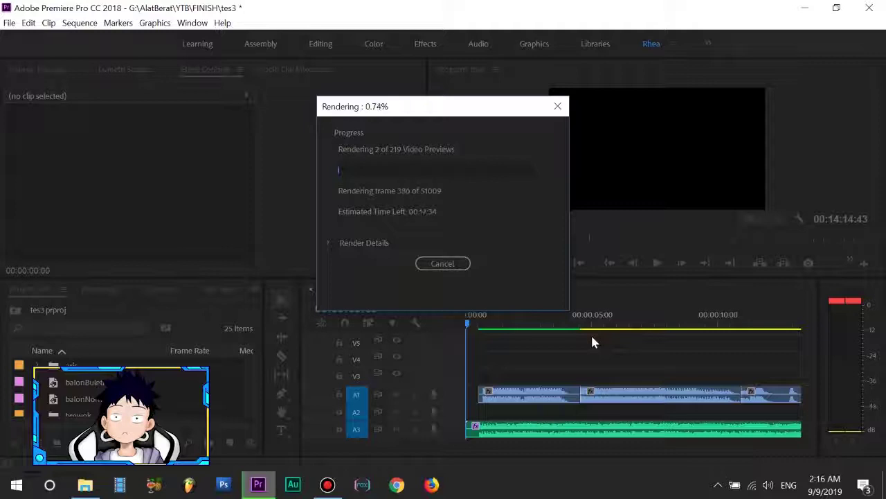
Cancel the tes3 preview render at 0.86%, then go to the File menu.
{"action": "left_click", "coordinate": [441, 266]}
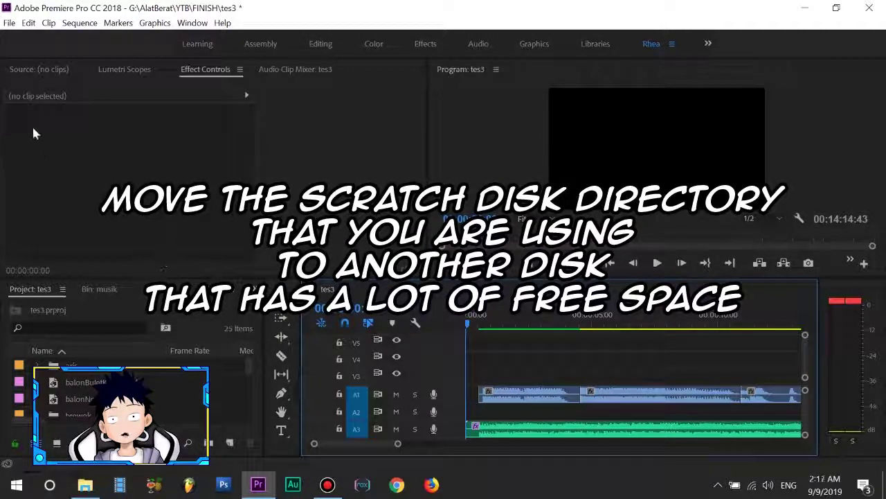
{"action": "left_click", "coordinate": [10, 27]}
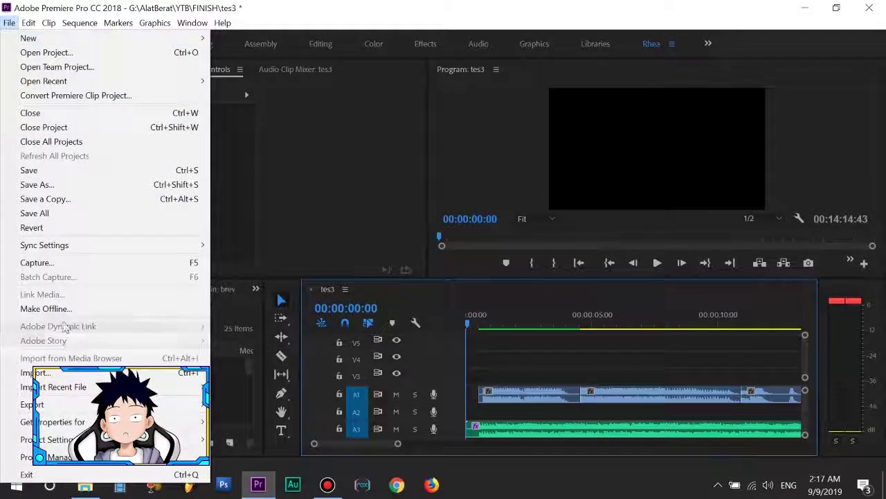
Open Project Settings at the Scratch Disks page and review the Captured Video location options.
{"action": "mouse_move", "coordinate": [62, 439]}
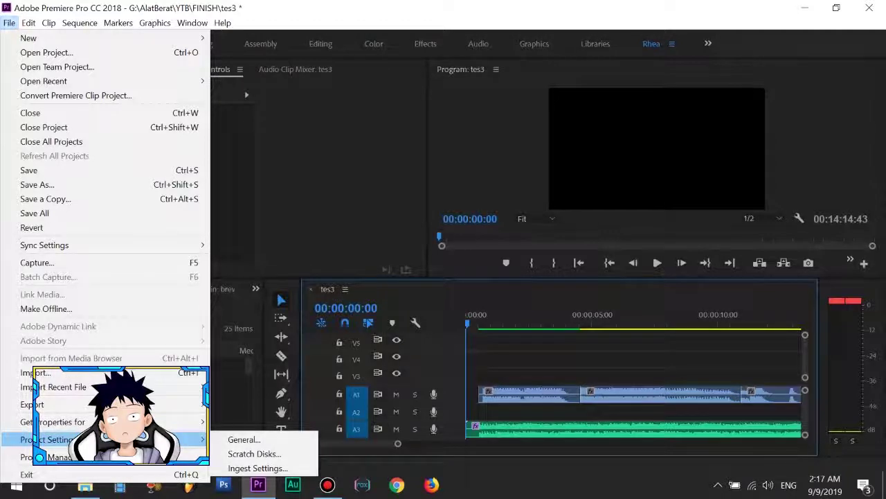
{"action": "left_click", "coordinate": [242, 439]}
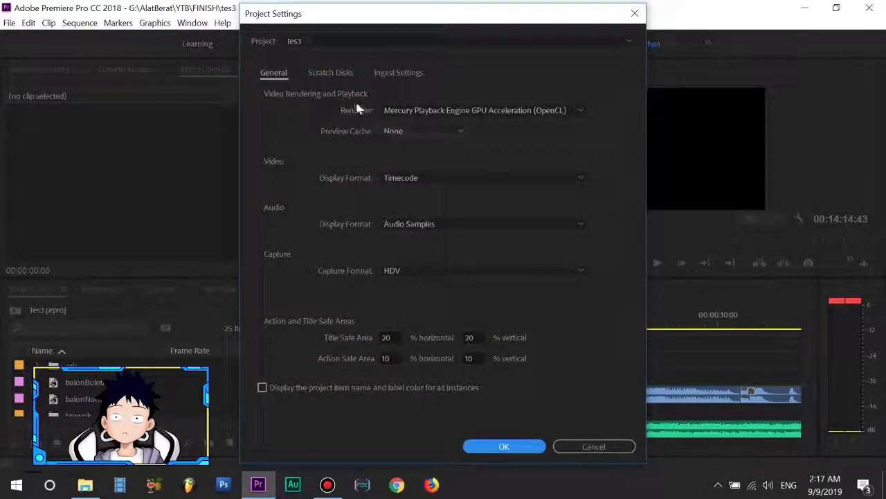
{"action": "left_click", "coordinate": [331, 73]}
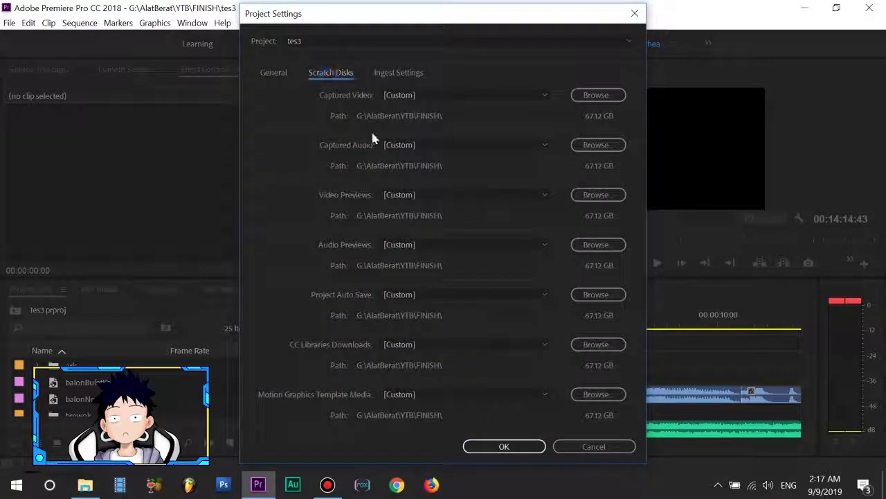
{"action": "left_click", "coordinate": [515, 101]}
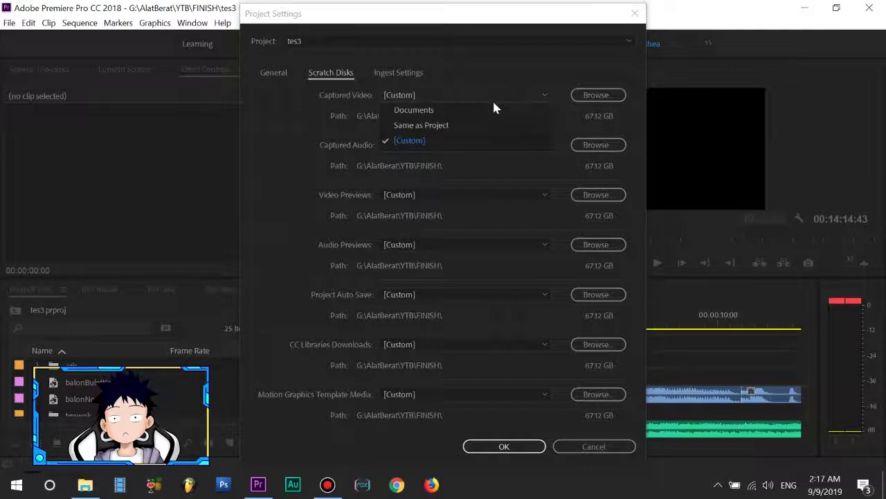
{"action": "left_click", "coordinate": [545, 95]}
Compare free space on D: and F:, then set Captured Video to RHEA01 (D:) with 60.82 GB free.
{"action": "left_click", "coordinate": [581, 95]}
{"action": "scroll", "coordinate": [329, 199], "scroll_direction": "up", "scroll_amount": 2}
{"action": "left_click_drag", "start_coordinate": [350, 175], "coordinate": [350, 261]}
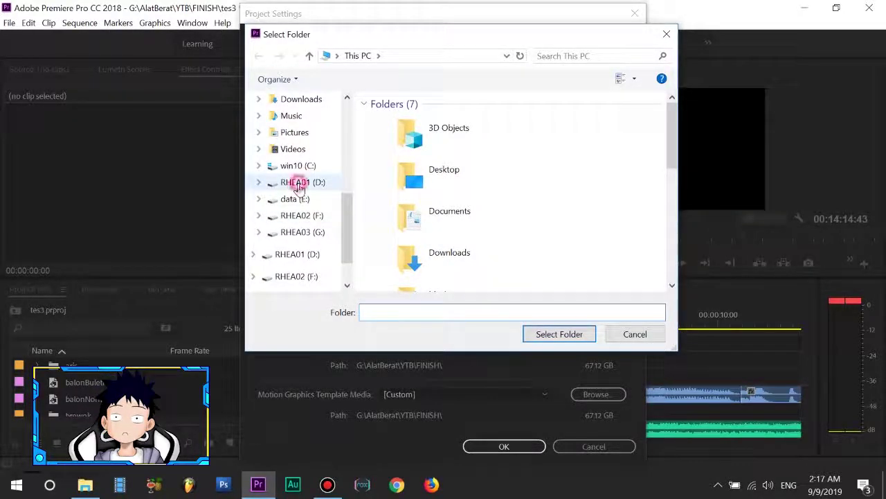
{"action": "right_click", "coordinate": [297, 183]}
{"action": "left_click", "coordinate": [338, 461]}
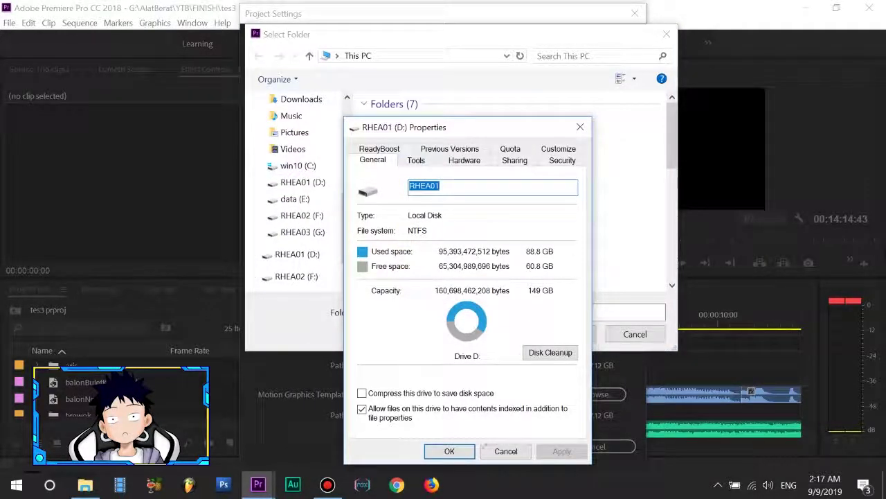
{"action": "left_click", "coordinate": [450, 450]}
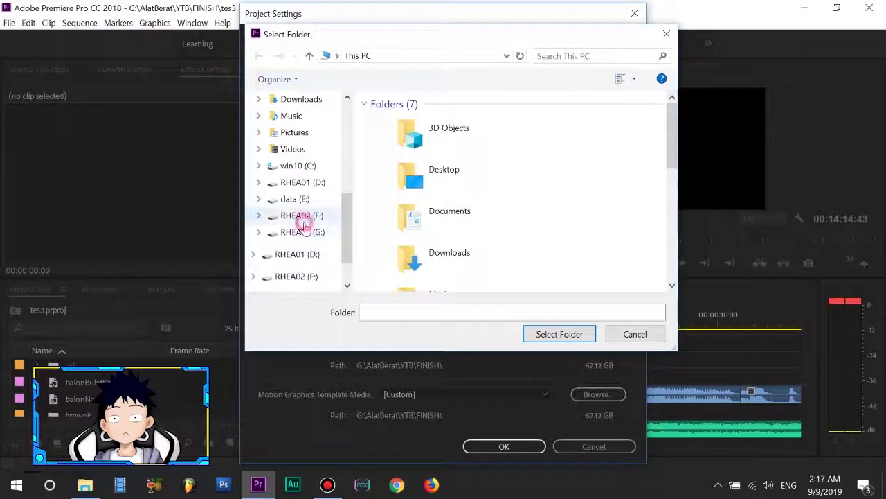
{"action": "right_click", "coordinate": [304, 215]}
{"action": "left_click", "coordinate": [346, 461]}
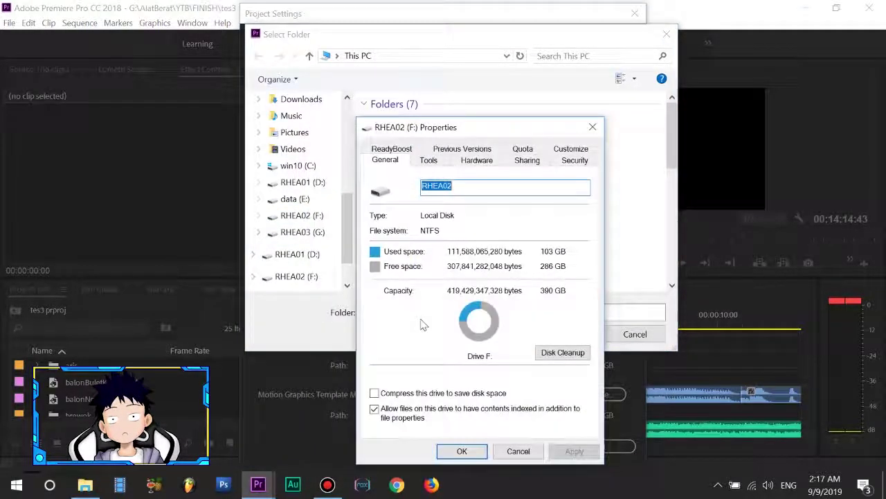
{"action": "left_click", "coordinate": [463, 452]}
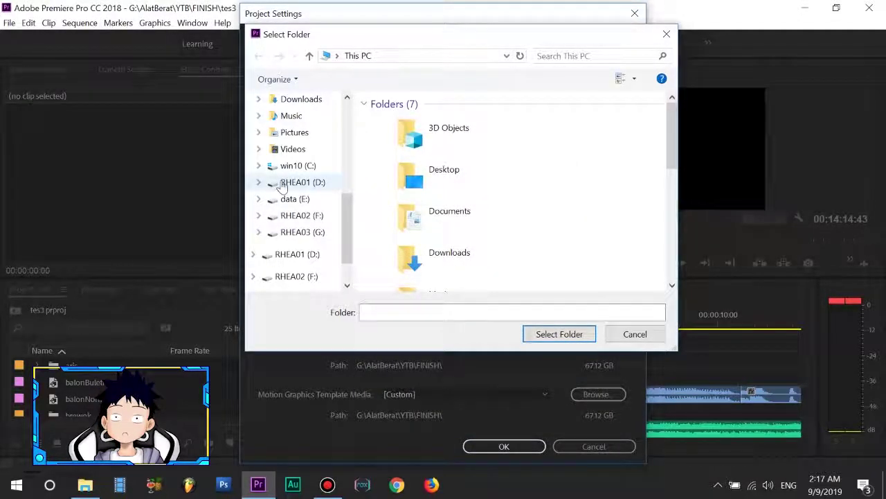
{"action": "left_click", "coordinate": [281, 182]}
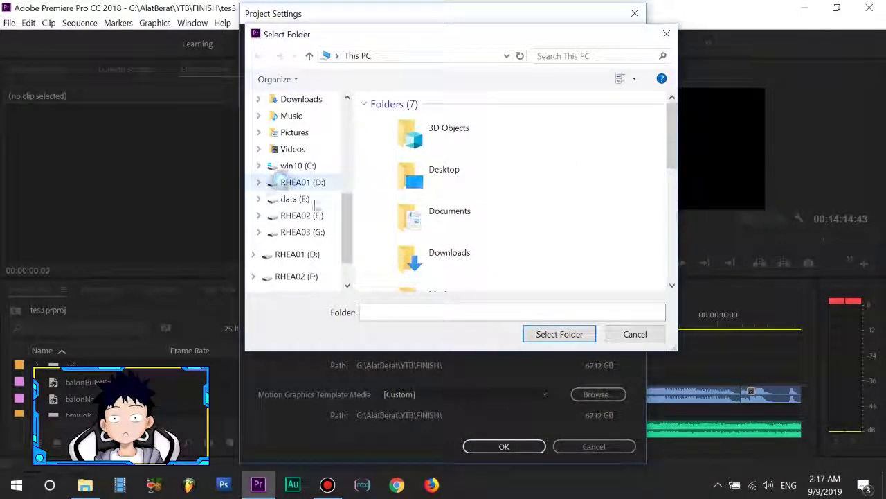
{"action": "left_click", "coordinate": [556, 337]}
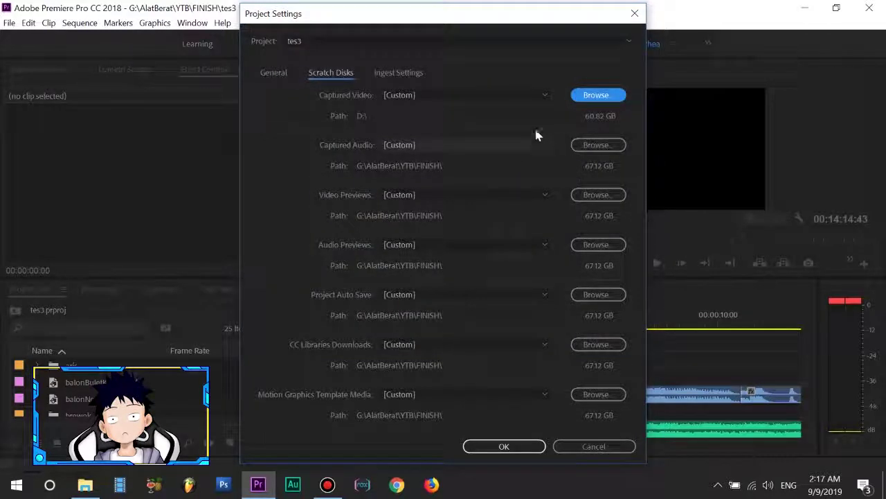
Keep Captured Video on D:\ and point Captured Audio to RHEA01 (D:).
{"action": "left_click", "coordinate": [536, 98]}
{"action": "left_click", "coordinate": [473, 125]}
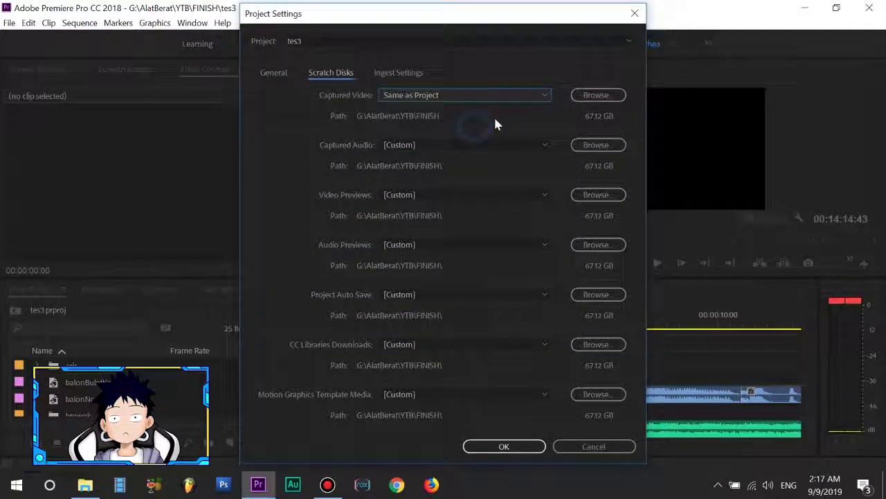
{"action": "left_click", "coordinate": [590, 95]}
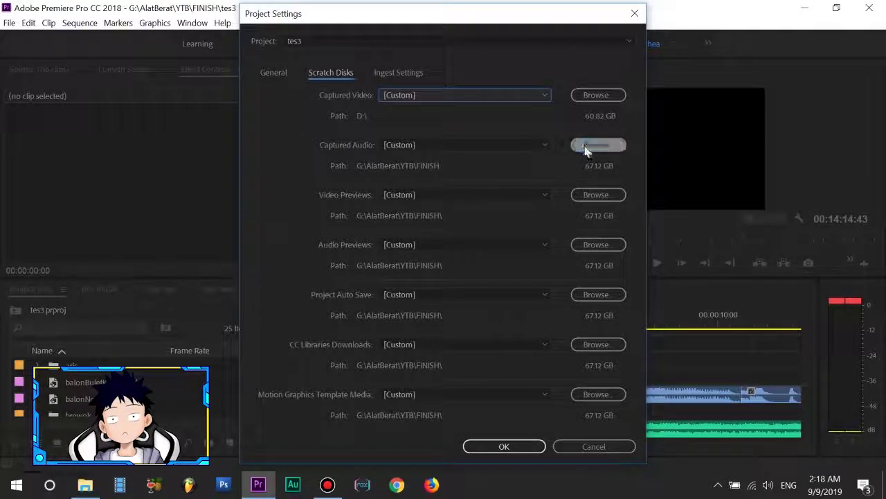
{"action": "left_click", "coordinate": [583, 144]}
{"action": "left_click", "coordinate": [310, 253]}
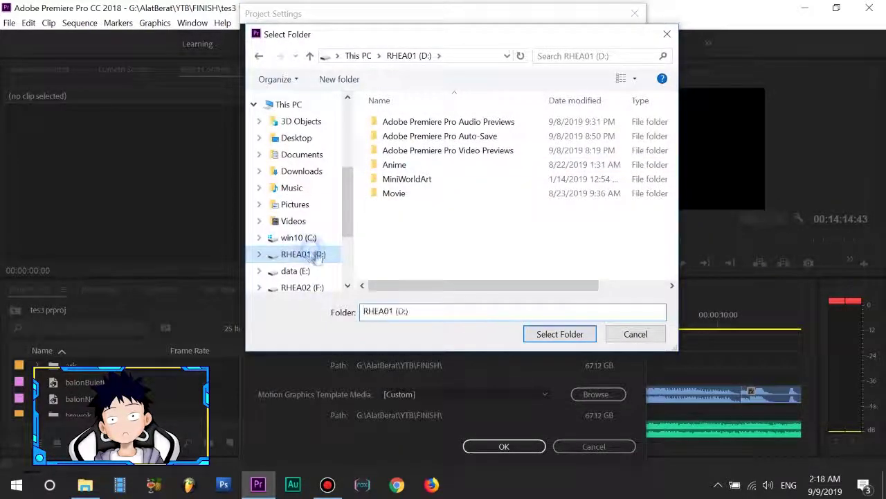
{"action": "left_click", "coordinate": [560, 334]}
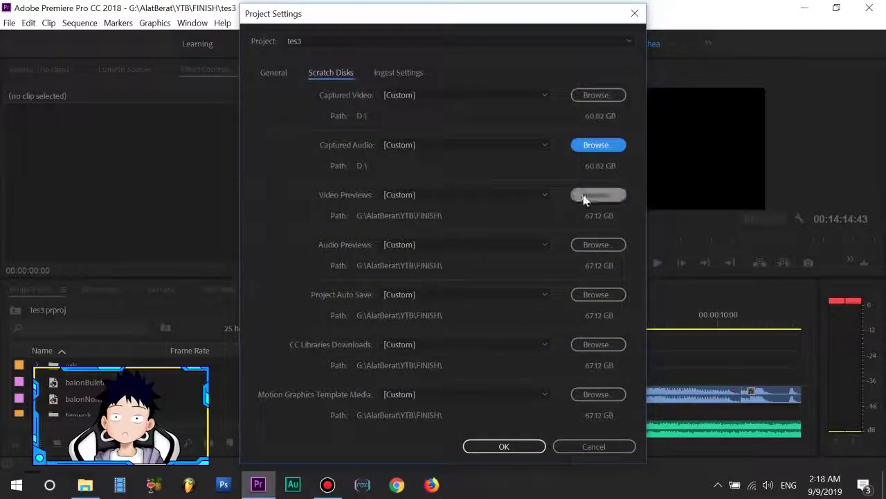
Set Video Previews, Audio Previews, Auto Save, CC Libraries and Motion Graphics media to D:, then confirm.
{"action": "left_click", "coordinate": [581, 197]}
{"action": "left_click", "coordinate": [545, 335]}
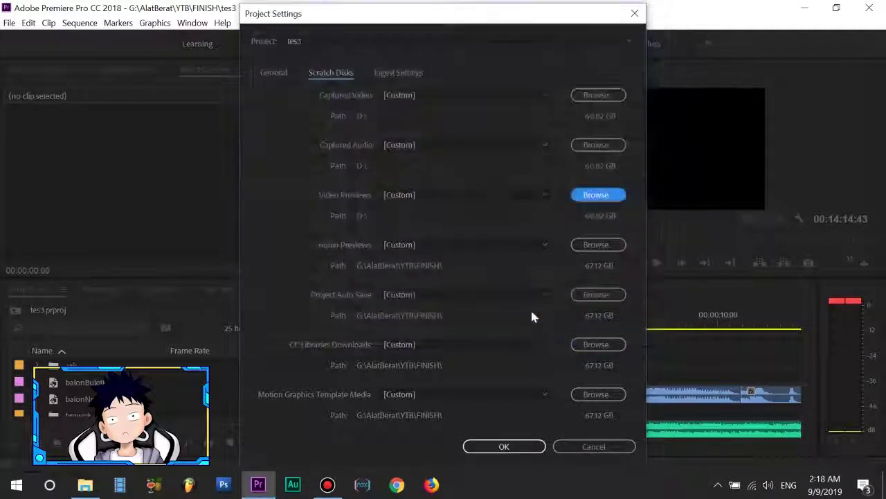
{"action": "left_click", "coordinate": [598, 243]}
{"action": "left_click", "coordinate": [584, 335]}
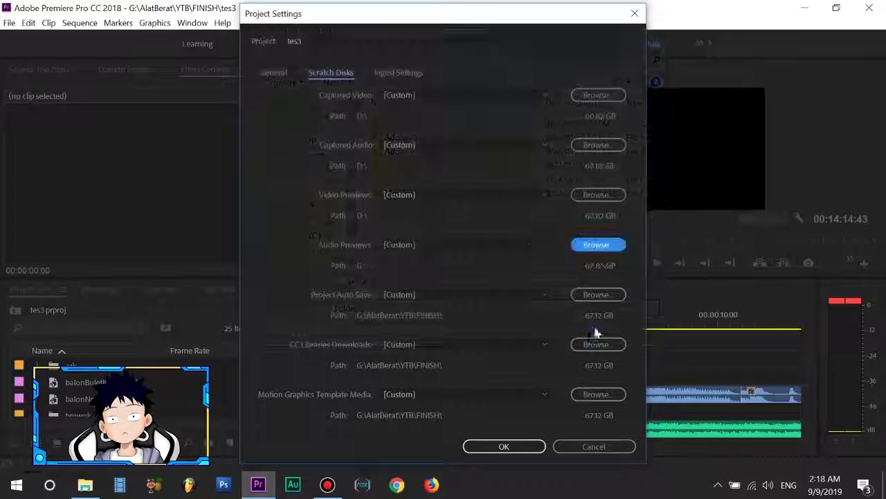
{"action": "left_click", "coordinate": [597, 294]}
{"action": "left_click", "coordinate": [574, 339]}
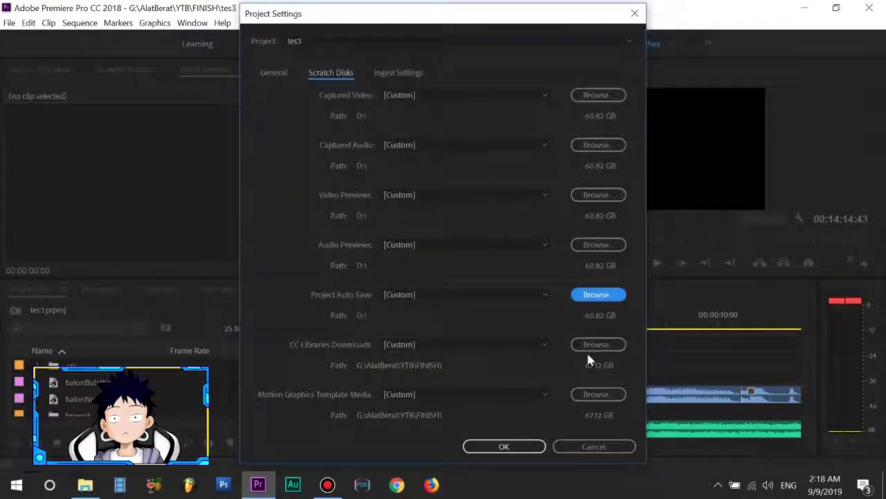
{"action": "left_click", "coordinate": [587, 345]}
{"action": "left_click", "coordinate": [572, 336]}
{"action": "left_click", "coordinate": [587, 392]}
{"action": "left_click", "coordinate": [554, 333]}
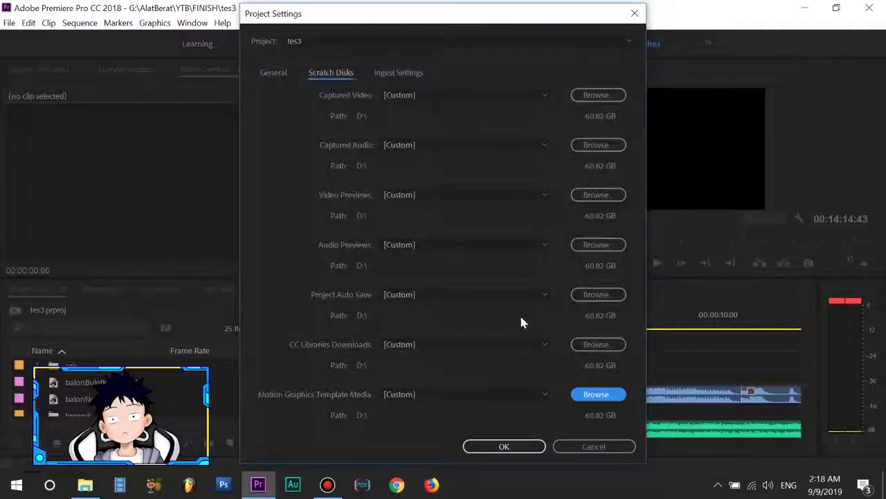
{"action": "left_click", "coordinate": [504, 447]}
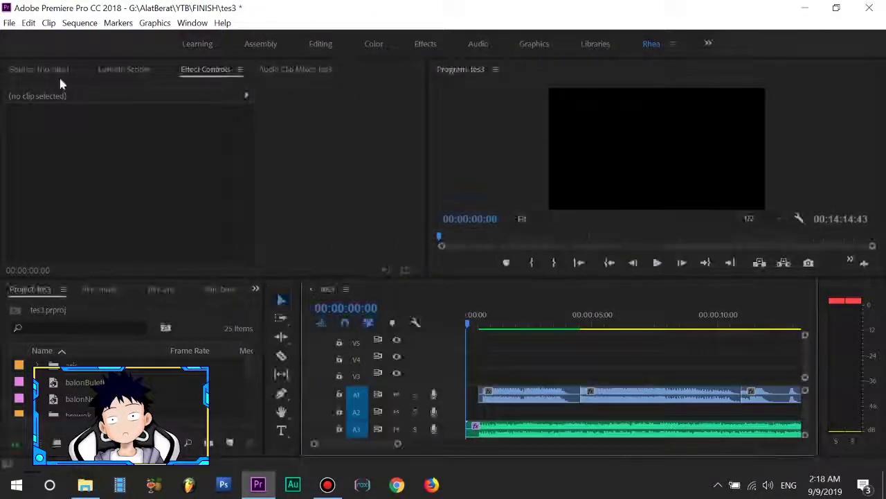
Render the tes3 sequence In to Out, then cancel the preview render.
{"action": "left_click", "coordinate": [80, 23]}
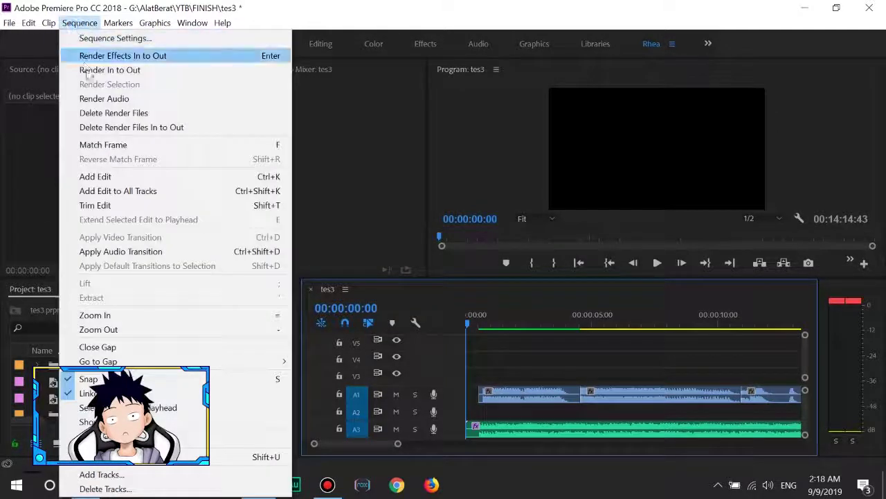
{"action": "left_click", "coordinate": [114, 69]}
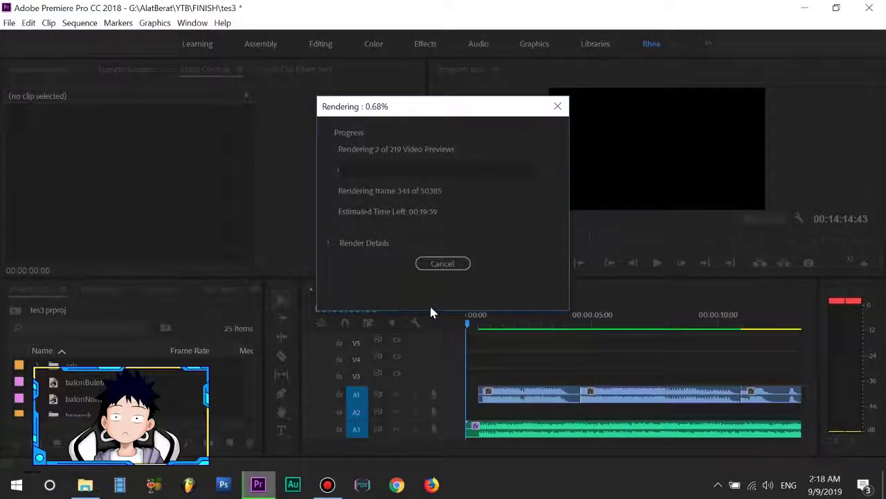
{"action": "left_click", "coordinate": [431, 266]}
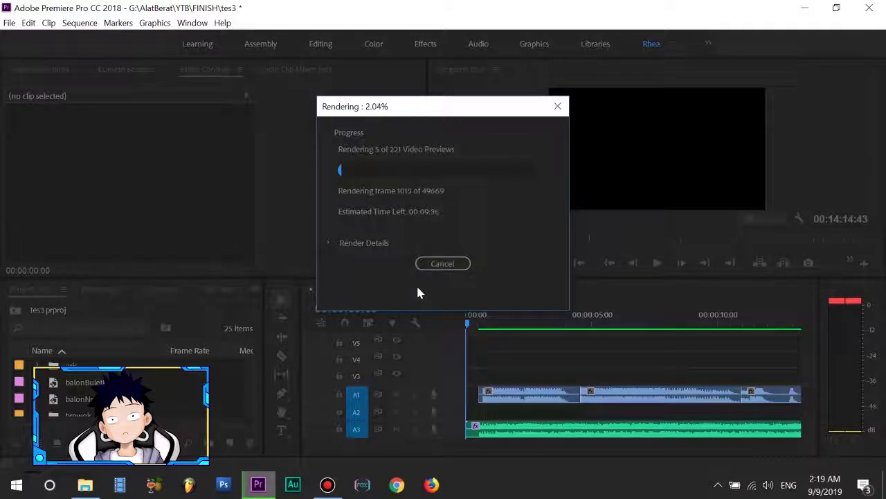
{"action": "left_click", "coordinate": [448, 269]}
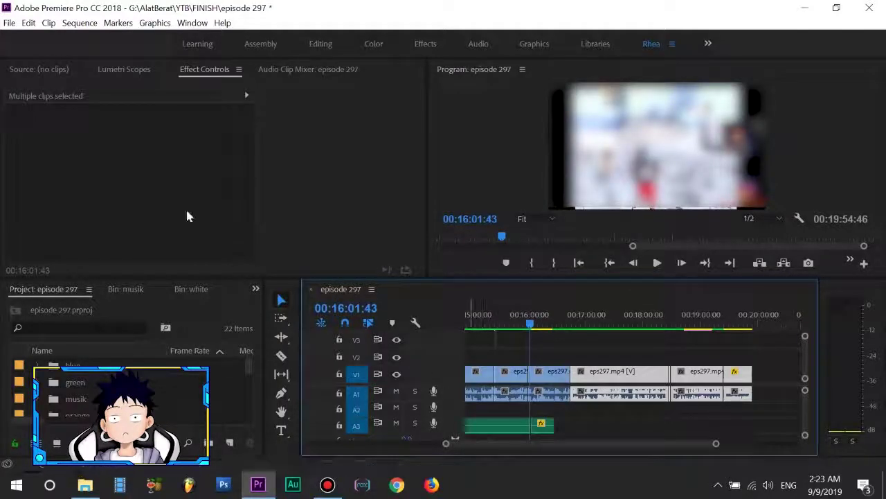
Render the episode 297 sequence In to Out, cancelling once its opening section is rendered.
{"action": "left_click", "coordinate": [79, 27]}
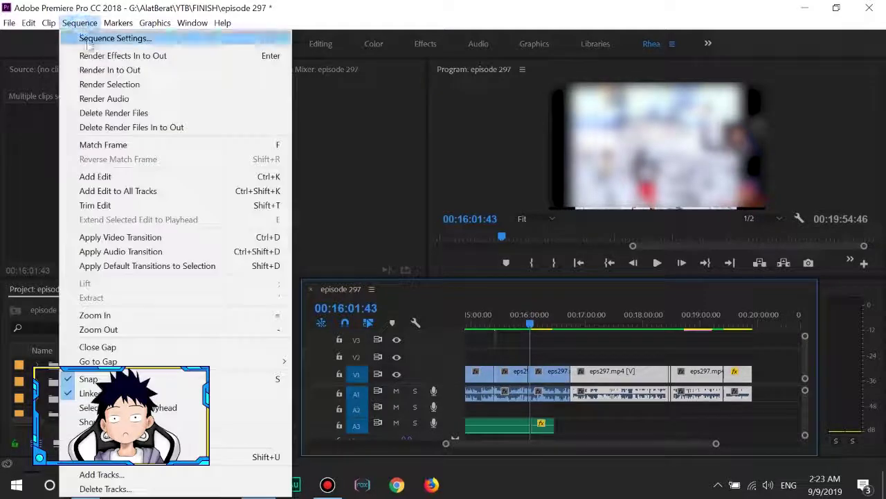
{"action": "left_click", "coordinate": [159, 84]}
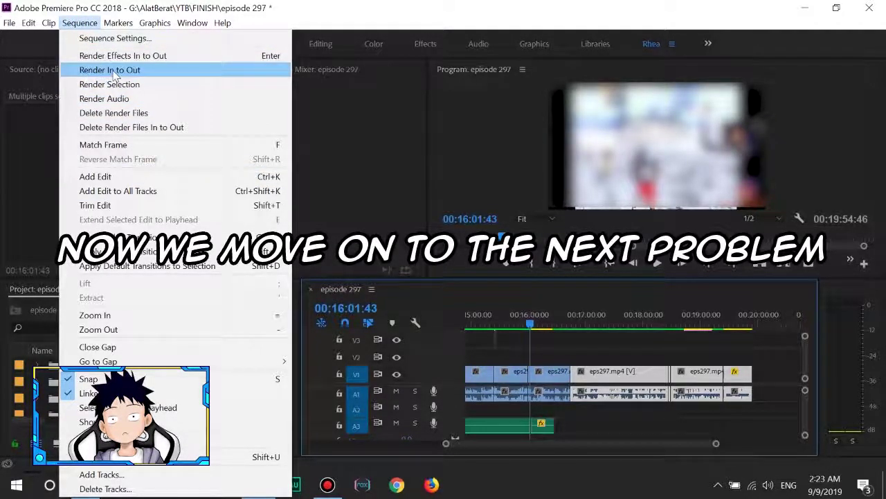
{"action": "left_click", "coordinate": [76, 70]}
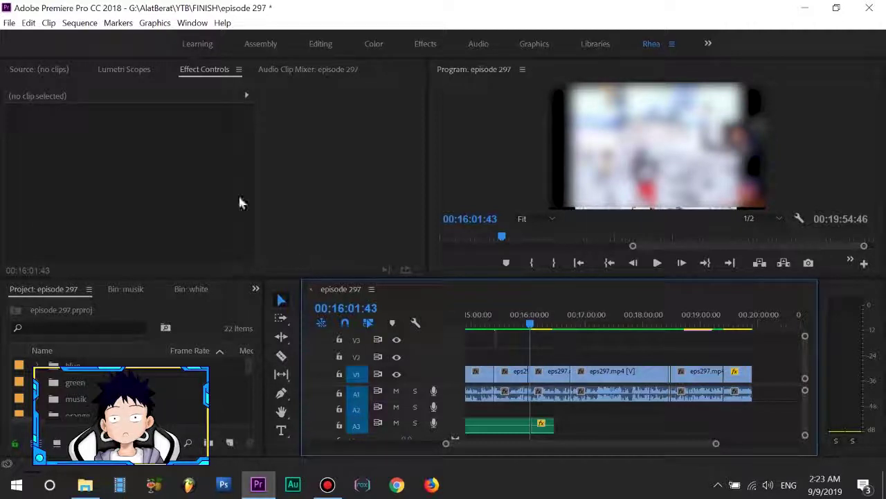
{"action": "left_click", "coordinate": [80, 23]}
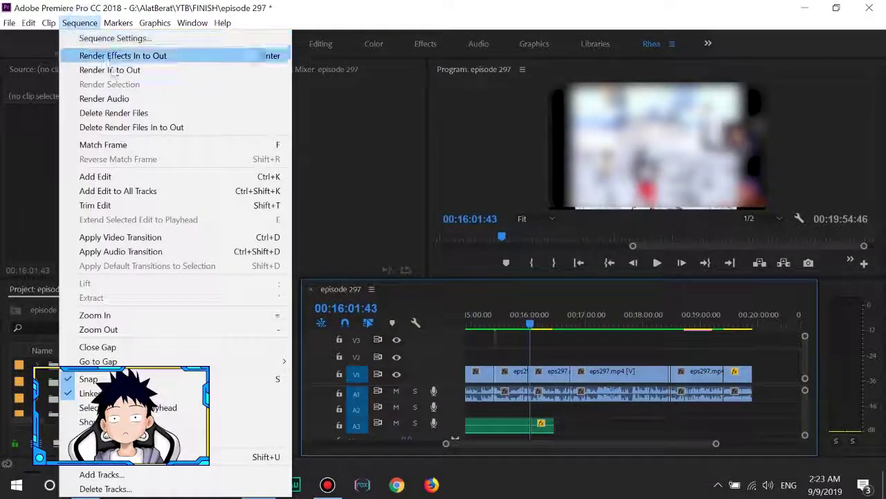
{"action": "left_click", "coordinate": [109, 70]}
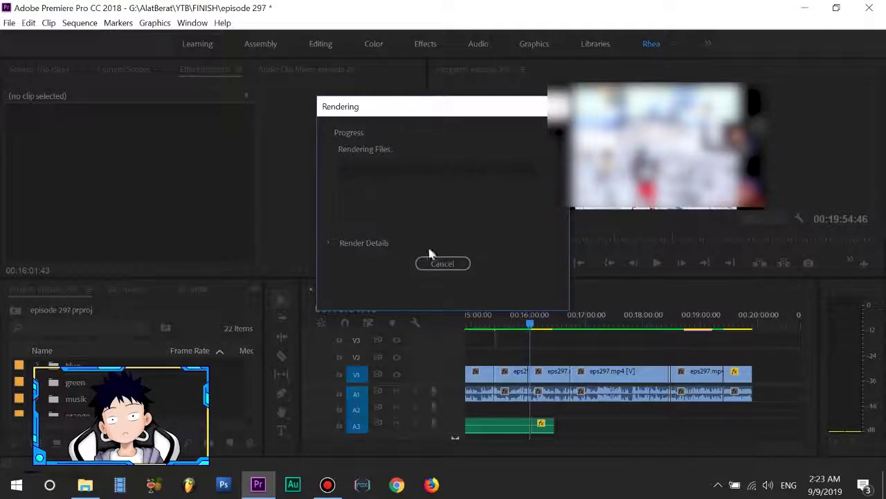
{"action": "left_click", "coordinate": [450, 264]}
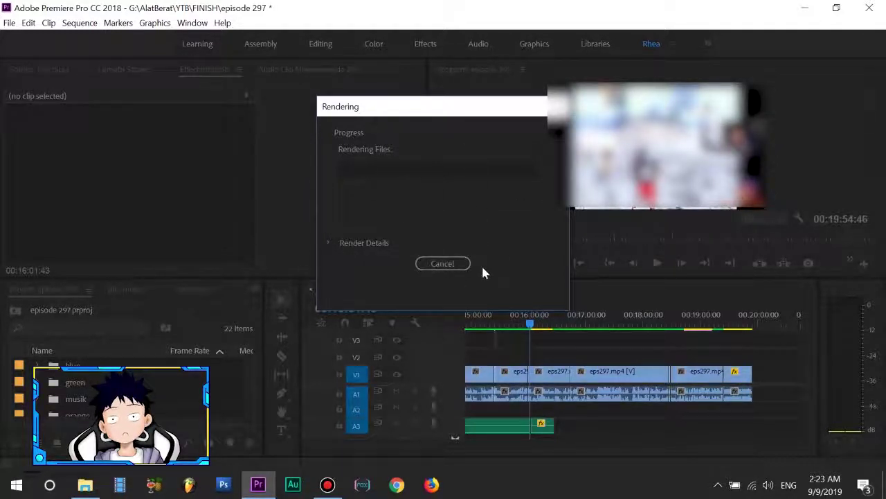
{"action": "left_click_drag", "start_coordinate": [552, 328], "coordinate": [655, 328]}
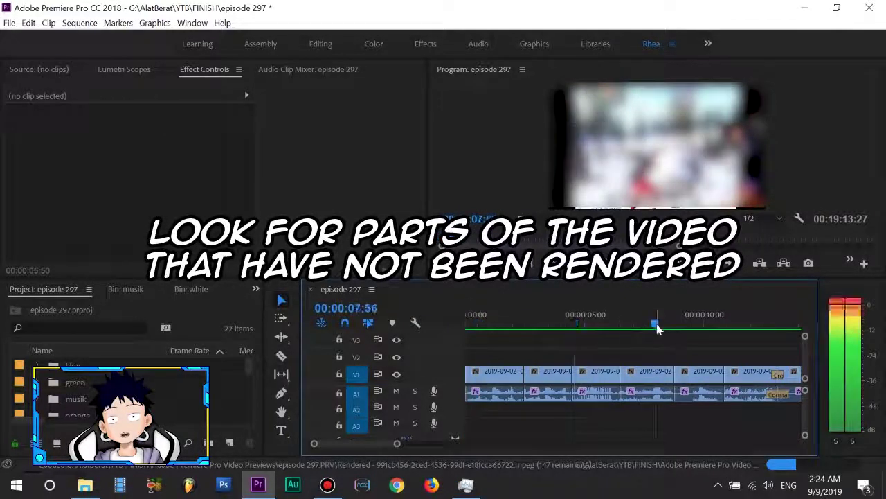
Zoom the timeline to frame level around 00:16:02 and park the playhead at 00:16:02:35.
{"action": "scroll", "coordinate": [655, 328], "scroll_direction": "down", "scroll_amount": 5}
{"action": "scroll", "coordinate": [655, 330], "scroll_direction": "down", "scroll_amount": 3}
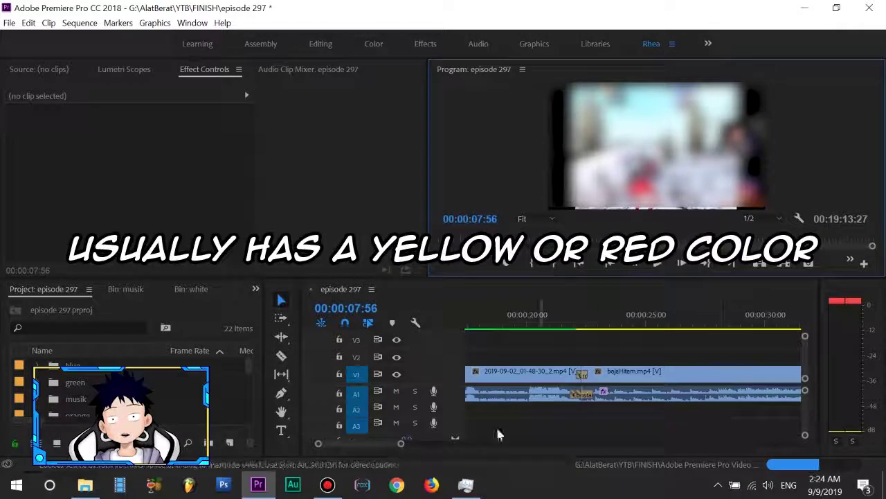
{"action": "left_click_drag", "start_coordinate": [401, 443], "coordinate": [486, 444]}
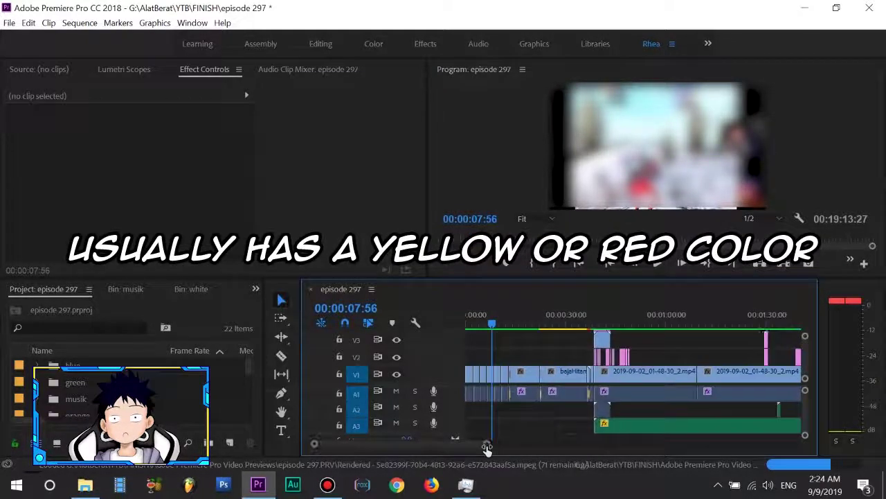
{"action": "left_click", "coordinate": [543, 331]}
{"action": "left_click_drag", "start_coordinate": [486, 444], "coordinate": [722, 444]}
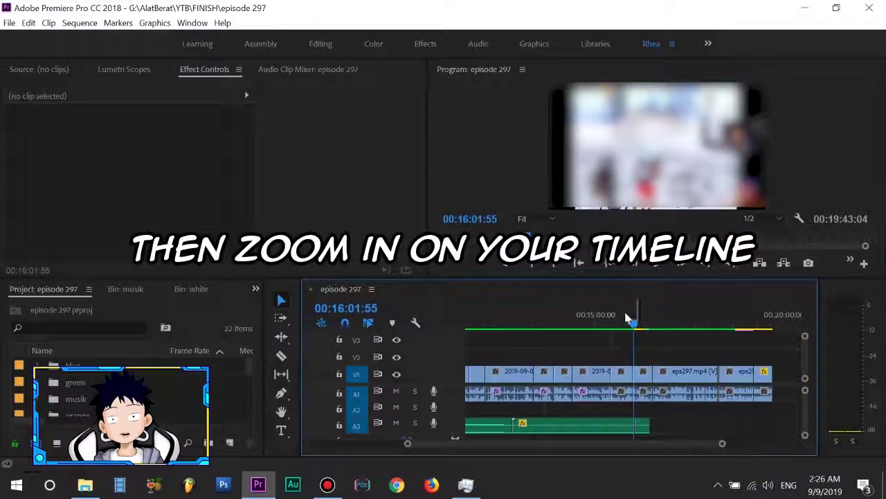
{"action": "left_click_drag", "start_coordinate": [722, 447], "coordinate": [583, 446]}
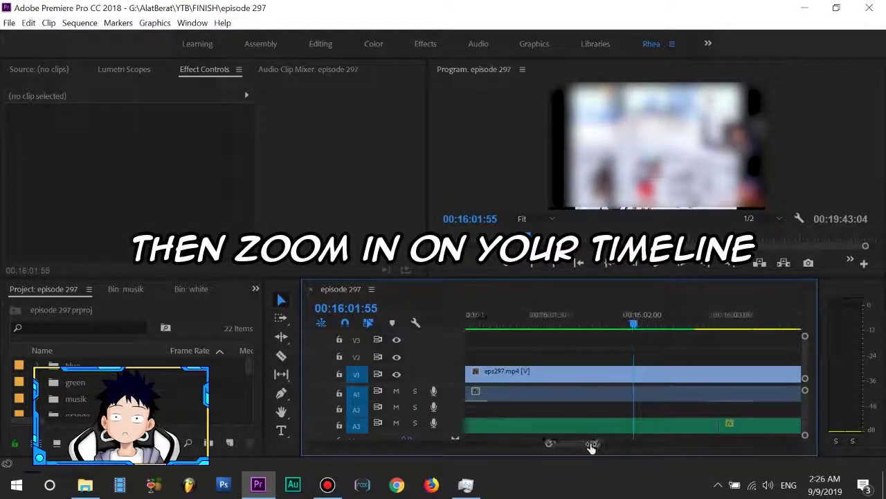
{"action": "left_click_drag", "start_coordinate": [584, 446], "coordinate": [601, 447]}
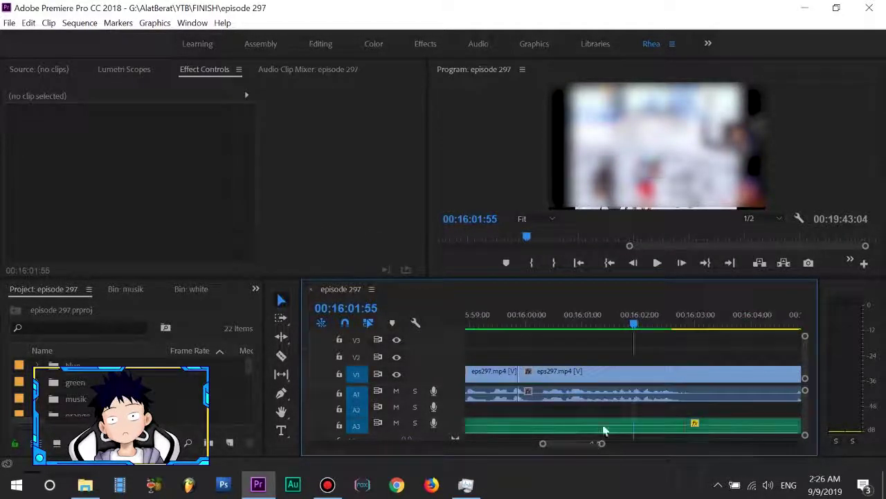
{"action": "left_click", "coordinate": [670, 316]}
{"action": "left_click_drag", "start_coordinate": [601, 447], "coordinate": [565, 447]}
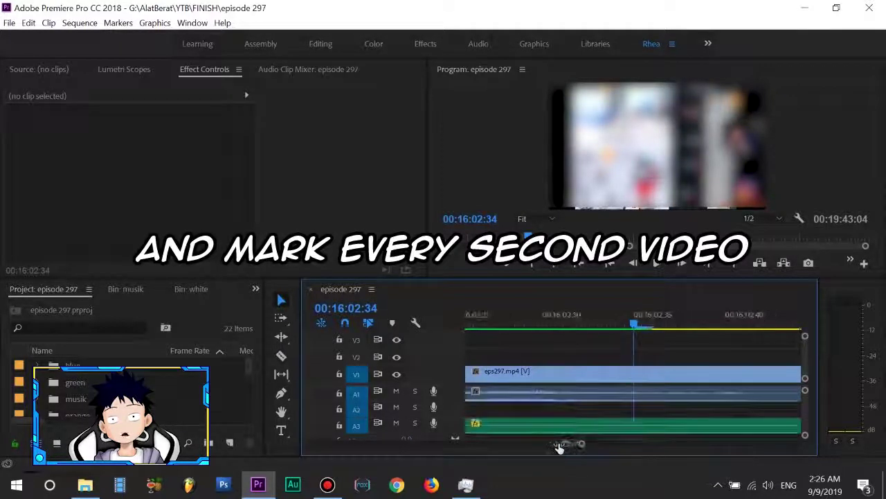
{"action": "mouse_move", "coordinate": [638, 325]}
{"action": "left_mouse_down"}
{"action": "mouse_move", "coordinate": [654, 327]}
{"action": "mouse_move", "coordinate": [641, 327]}
{"action": "left_mouse_up"}
Mark In at 00:16:02:35 and Out at 00:16:02:40, then render that range.
{"action": "right_click", "coordinate": [637, 327]}
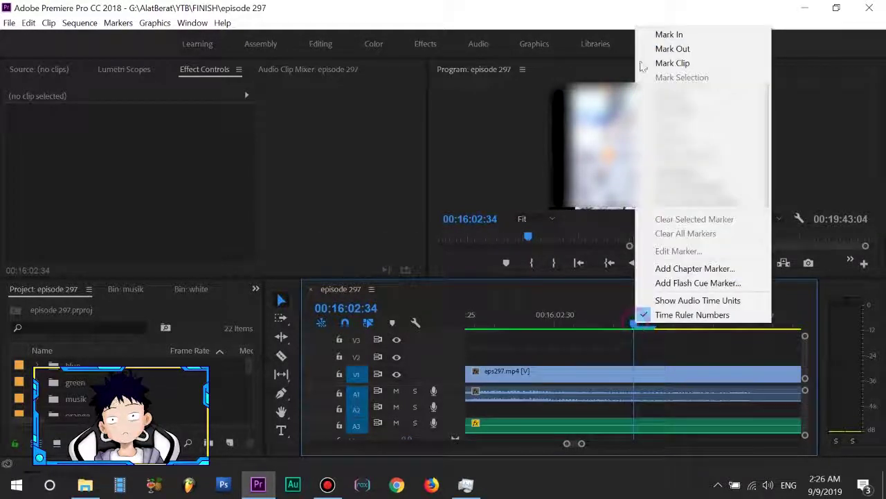
{"action": "left_click", "coordinate": [669, 34]}
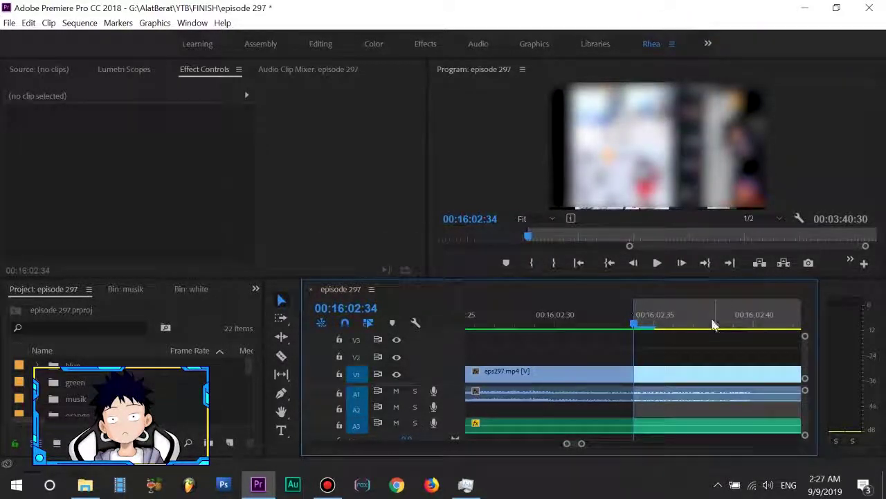
{"action": "left_click", "coordinate": [753, 326]}
{"action": "right_click", "coordinate": [753, 326]}
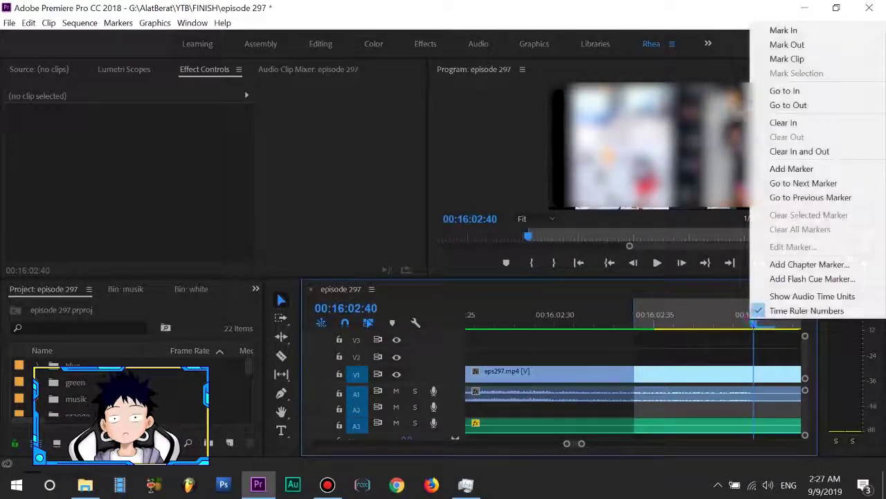
{"action": "left_click", "coordinate": [776, 44]}
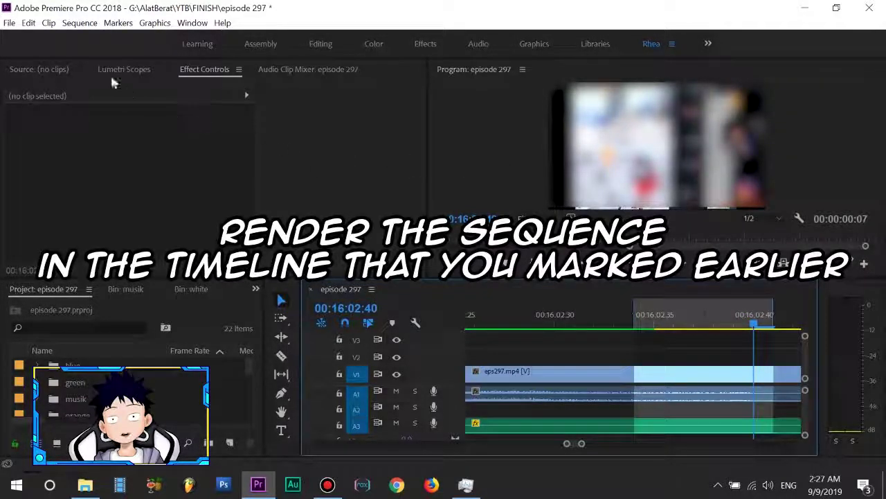
{"action": "left_click", "coordinate": [79, 23]}
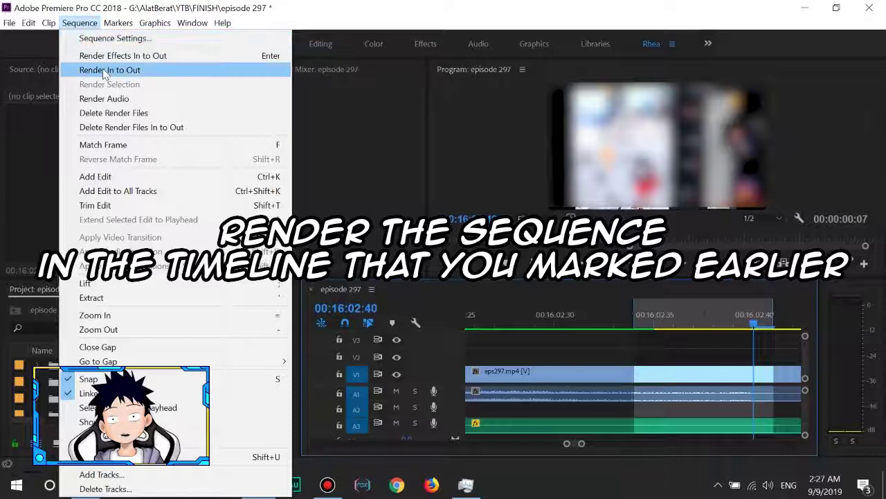
{"action": "left_click", "coordinate": [109, 69]}
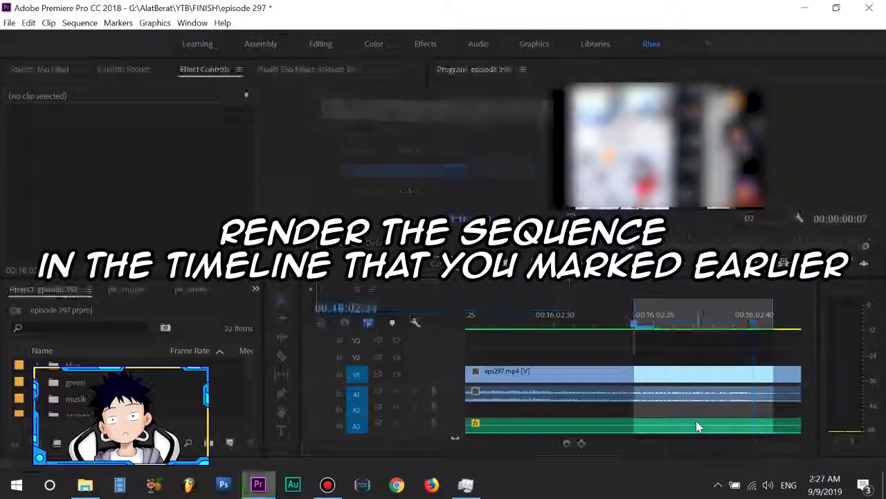
{"action": "scroll", "coordinate": [698, 362], "scroll_direction": "down", "scroll_amount": 2}
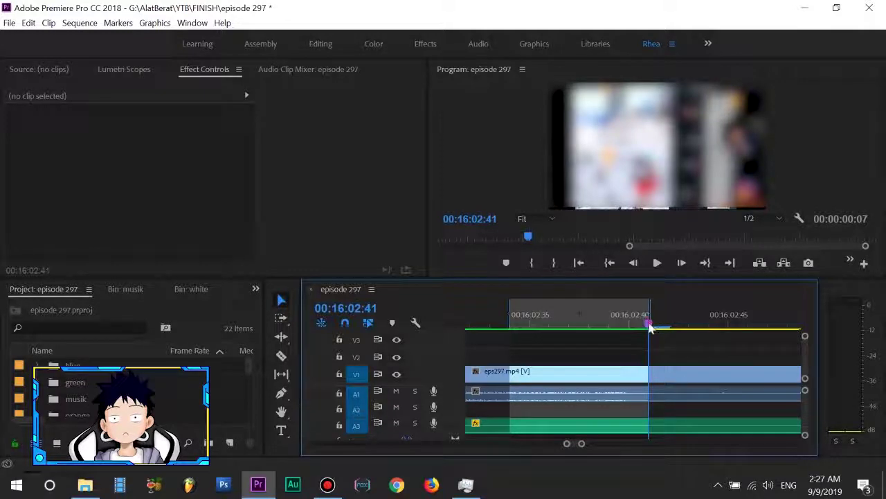
Mark In at 00:16:02:41 and Out at 00:16:02:45, then render that short range.
{"action": "right_click", "coordinate": [649, 327]}
{"action": "left_click", "coordinate": [716, 35]}
{"action": "left_click", "coordinate": [732, 325]}
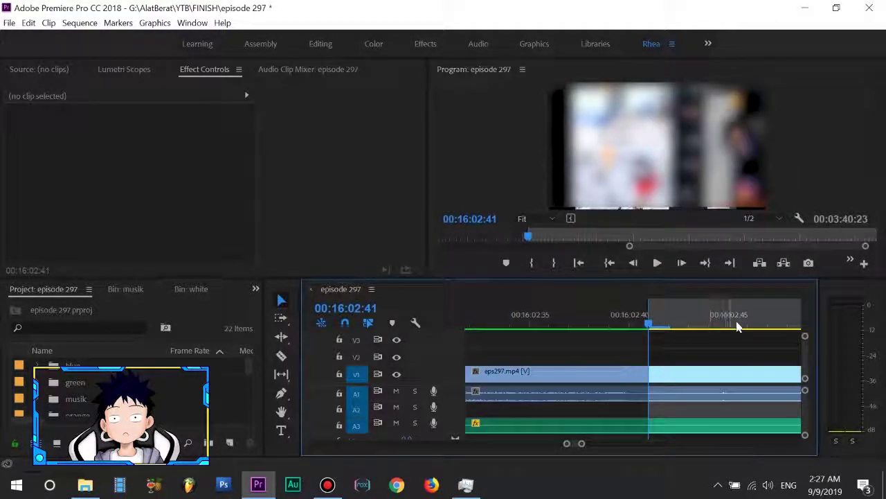
{"action": "right_click", "coordinate": [732, 325]}
{"action": "left_click", "coordinate": [747, 48]}
{"action": "left_click", "coordinate": [80, 23]}
{"action": "left_click", "coordinate": [122, 56]}
Mark In at 00:16:02:46 and Out at 00:16:02:55 on the time ruler.
{"action": "right_click", "coordinate": [602, 324]}
{"action": "key", "text": "Escape"}
{"action": "scroll", "coordinate": [639, 329], "scroll_direction": "down", "scroll_amount": 1}
{"action": "right_click", "coordinate": [677, 326]}
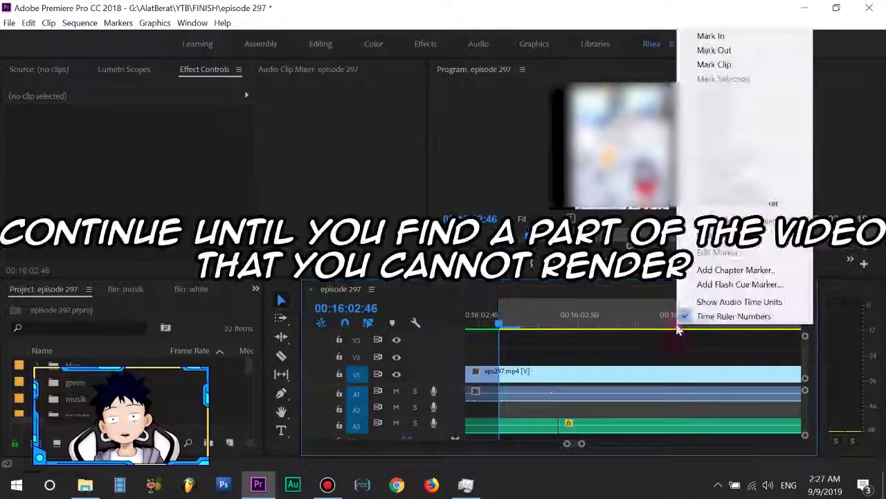
{"action": "left_click", "coordinate": [714, 50]}
{"action": "left_click", "coordinate": [679, 320]}
{"action": "right_click", "coordinate": [679, 320]}
{"action": "key", "text": "Escape"}
{"action": "right_click", "coordinate": [679, 320]}
{"action": "left_click", "coordinate": [717, 47]}
Render the 00:16:02:46–00:16:02:55 range and cancel the stalled render.
{"action": "left_click", "coordinate": [80, 23]}
{"action": "left_click", "coordinate": [104, 72]}
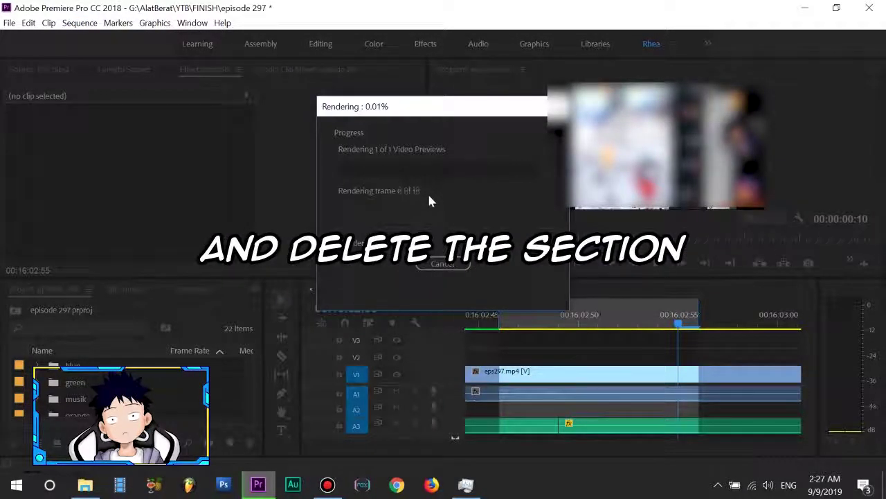
{"action": "left_click", "coordinate": [464, 266]}
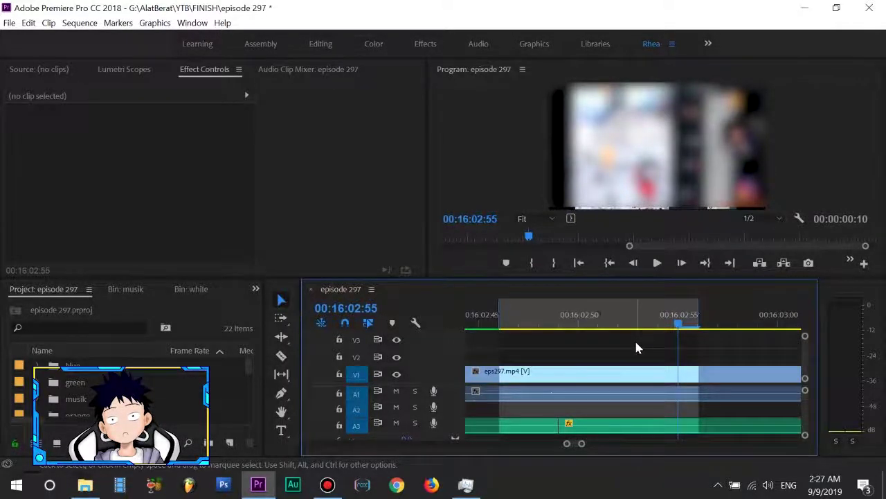
Lift the unrenderable section, delete the leftover gap, and select Premiere Pro in Task Manager.
{"action": "key", "text": "semicolon"}
{"action": "left_click", "coordinate": [583, 374]}
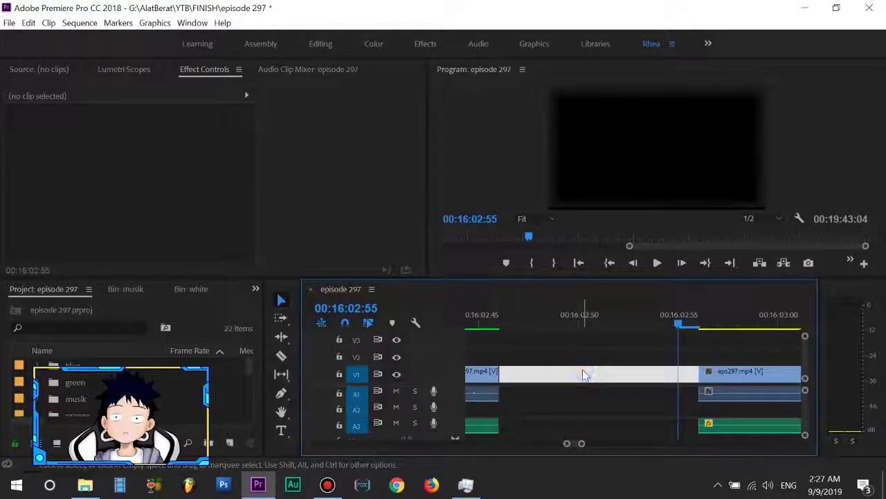
{"action": "key", "text": "Delete"}
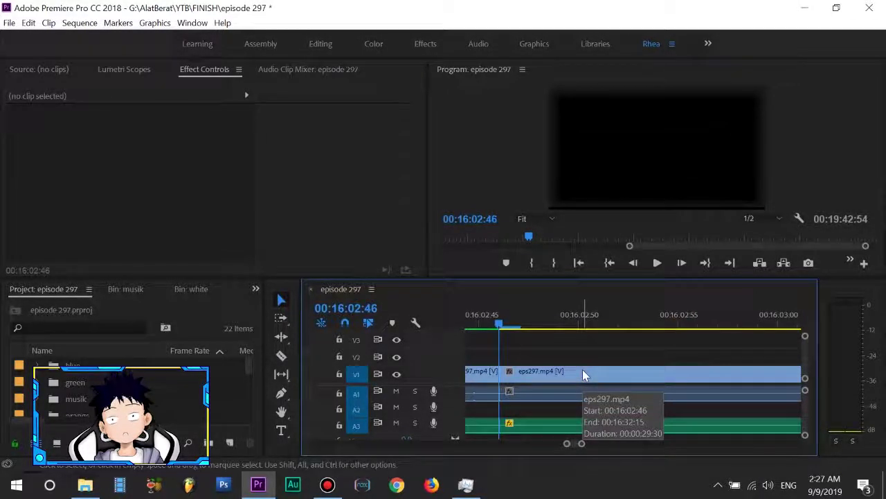
{"action": "left_click", "coordinate": [465, 484]}
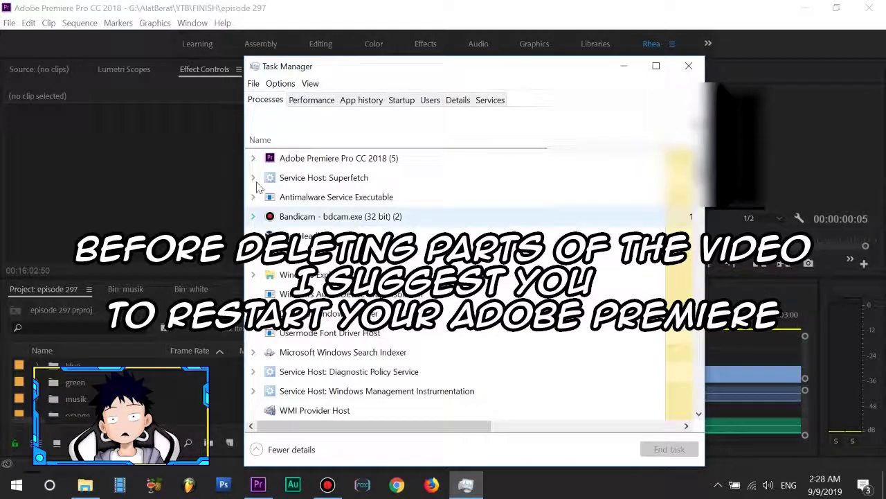
{"action": "left_click", "coordinate": [291, 157]}
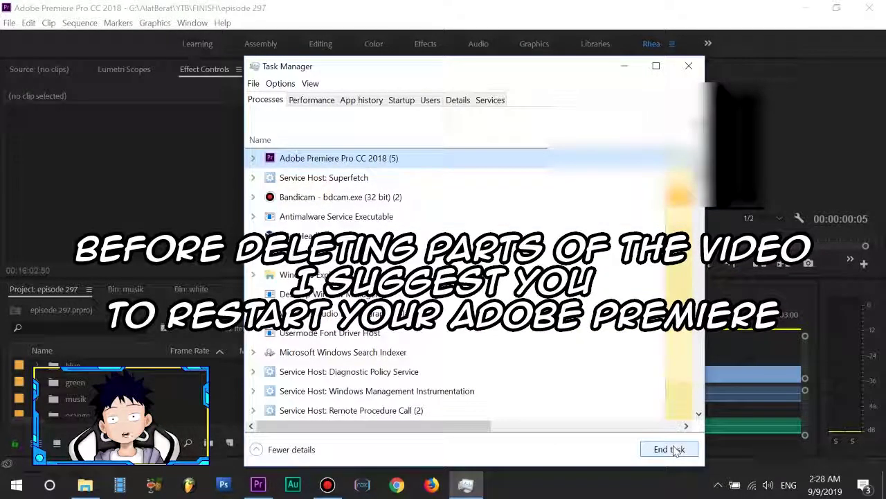
End the Adobe Premiere Pro CC 2018 task in Task Manager to force-close Premiere.
{"action": "left_click", "coordinate": [669, 449]}
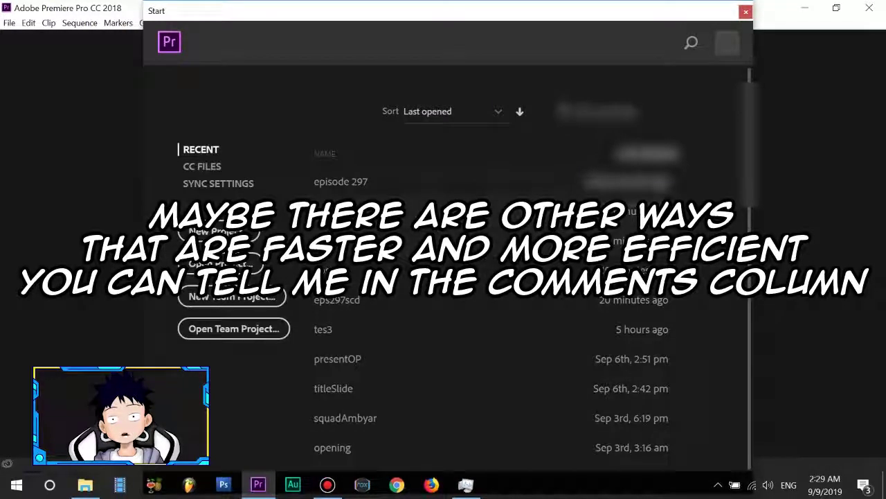
Open the episode 297 project from the Start screen's Recent list.
{"action": "left_click", "coordinate": [356, 187]}
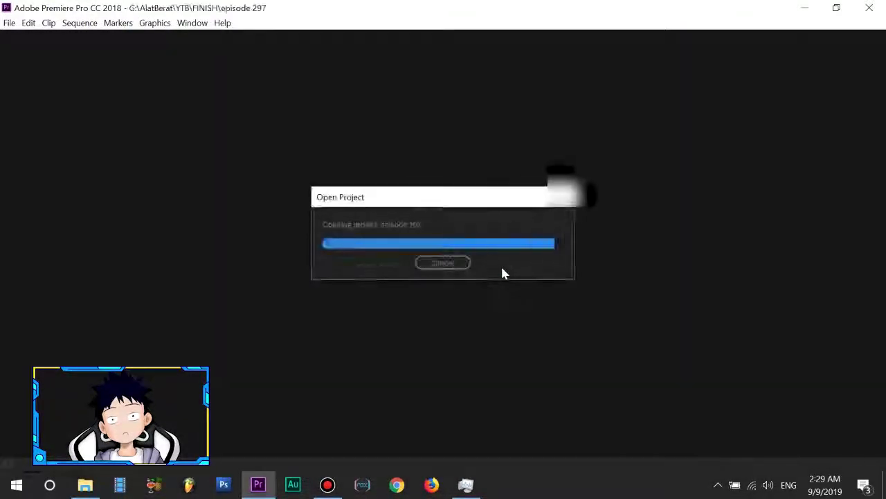